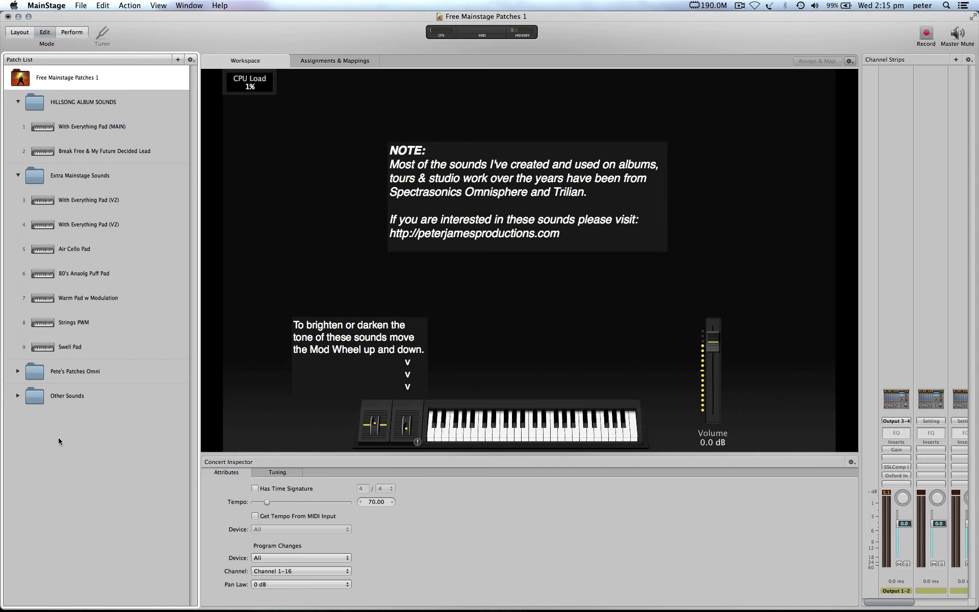
Step: Expand the Omni patches and Other Sounds folders in the patch list and select the #Big Ol' Oberhelm Swells patch
{"action": "left_click", "coordinate": [18, 371]}
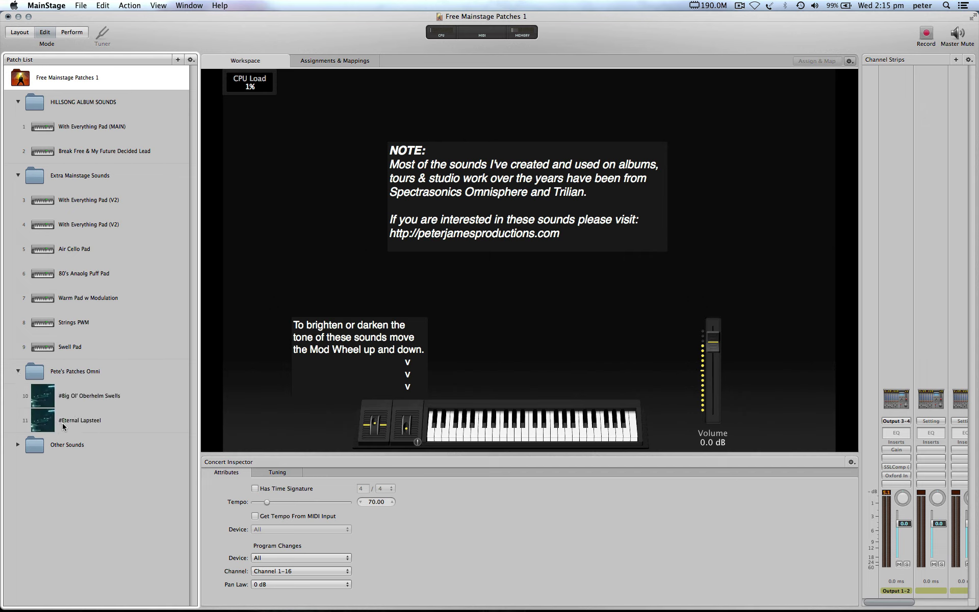
{"action": "left_click", "coordinate": [18, 445]}
{"action": "left_click", "coordinate": [101, 397]}
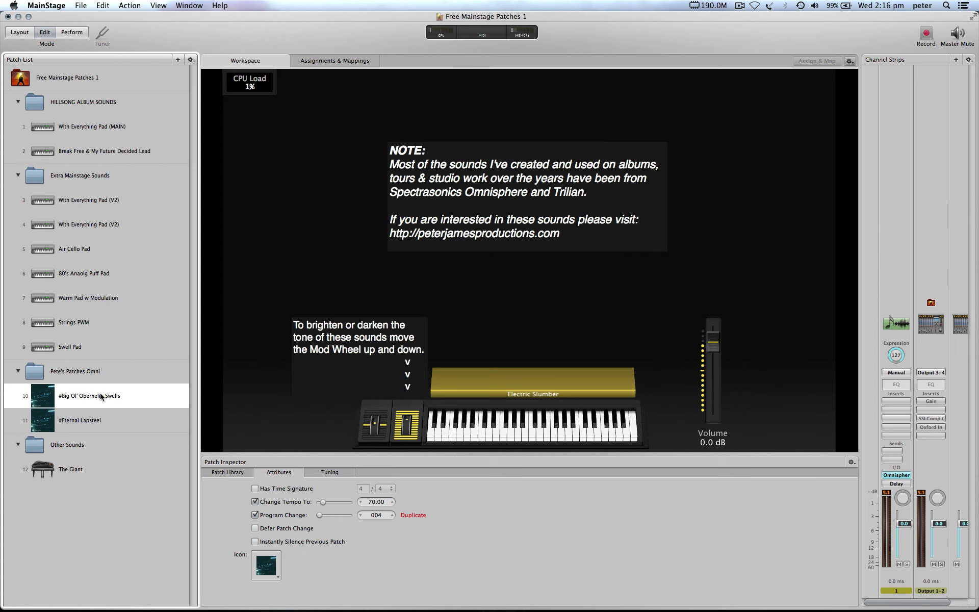
Step: Compare the Swell Pad and Warm Pad w Modulation patches with #Big Ol' Oberhelm Swells
{"action": "left_click", "coordinate": [77, 347]}
{"action": "left_click", "coordinate": [78, 400]}
{"action": "left_click", "coordinate": [86, 299]}
{"action": "left_click", "coordinate": [79, 399]}
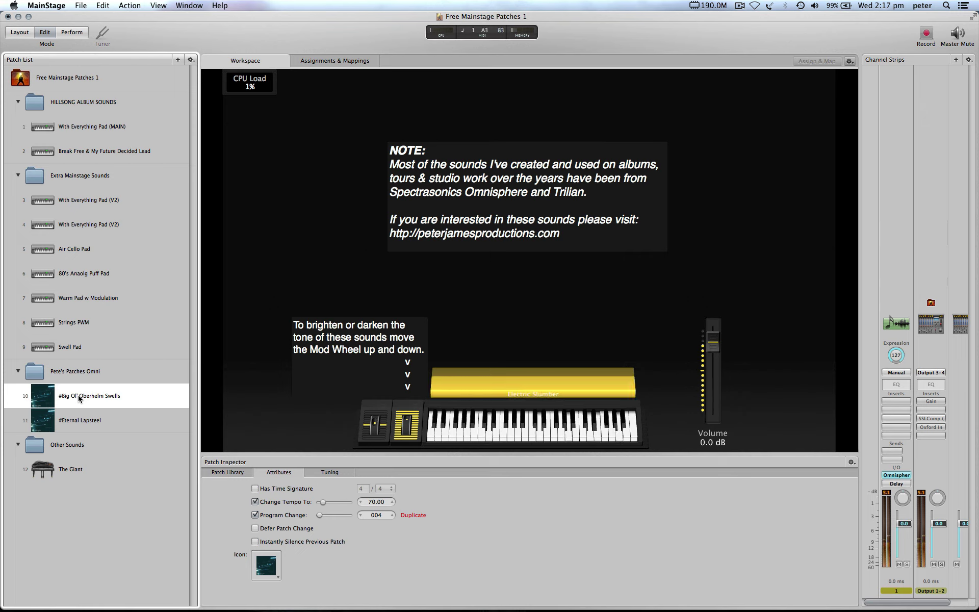
Step: On the #Eternal Lapsteel patch, lower the instrument channel volume to -0.9 dB and raise the part level in Omnisphere
{"action": "left_click", "coordinate": [83, 422]}
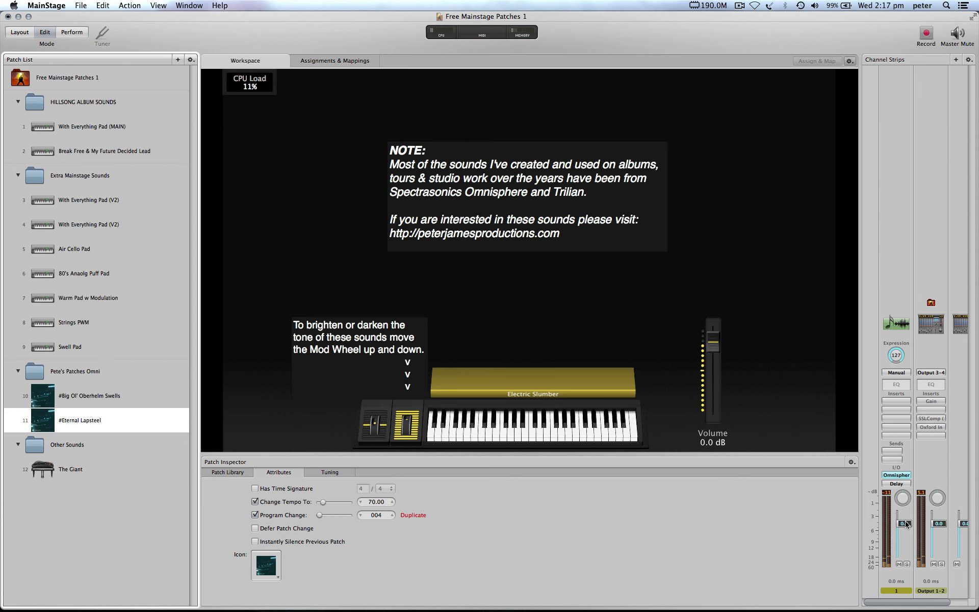
{"action": "left_click_drag", "start_coordinate": [897, 513], "coordinate": [897, 525]}
{"action": "left_click", "coordinate": [891, 474]}
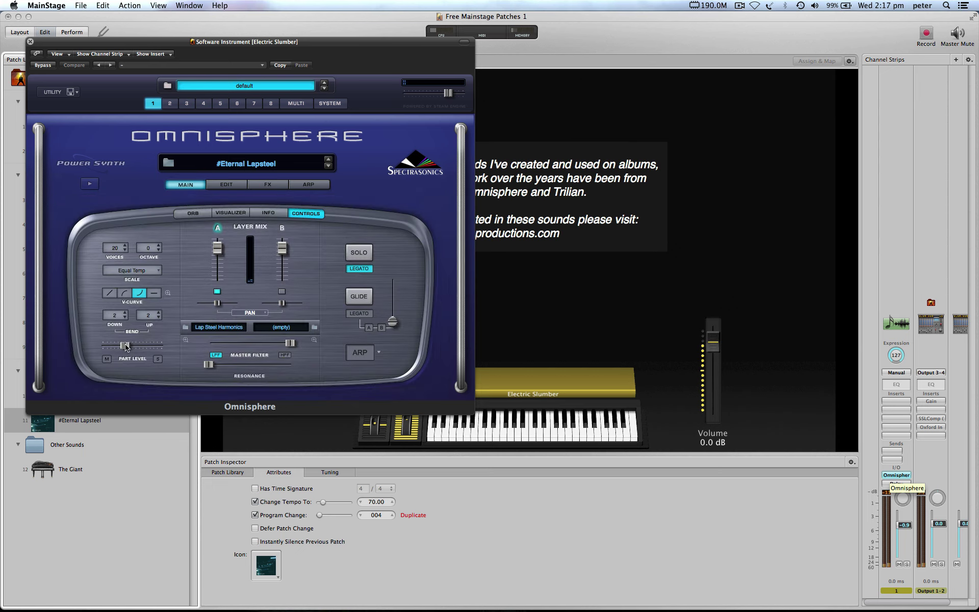
{"action": "left_click_drag", "start_coordinate": [126, 346], "coordinate": [144, 347]}
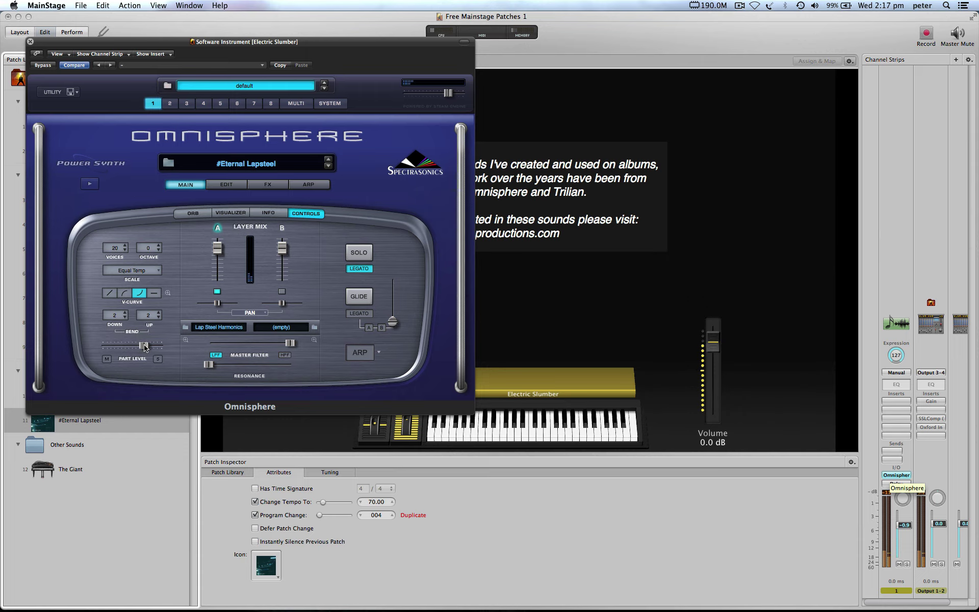
{"action": "left_click", "coordinate": [30, 42]}
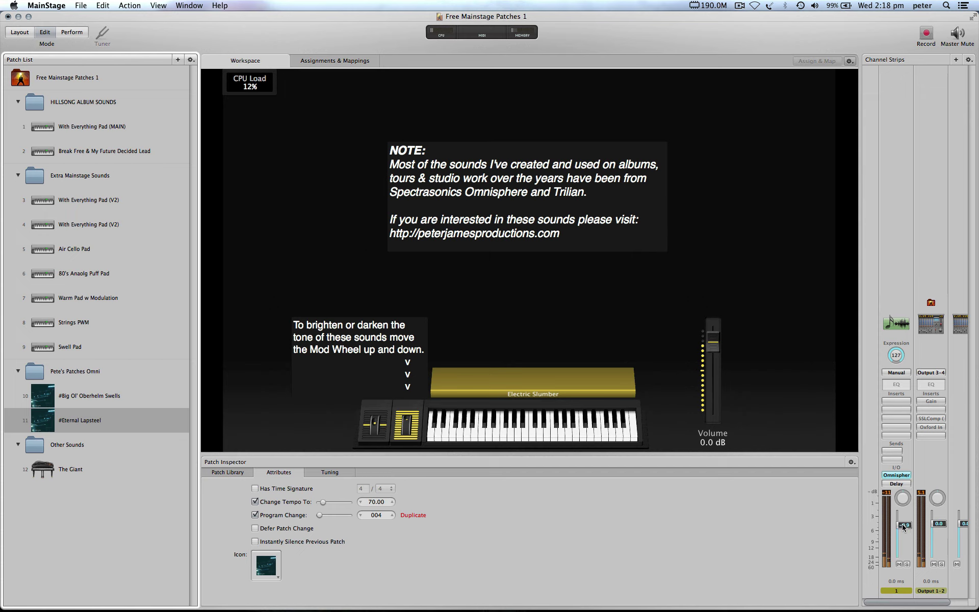
Step: Balance #Eternal Lapsteel against #Big Ol' Oberhelm Swells, trying its channel volume at +1.5 dB and setting it to -1.5 dB
{"action": "left_click_drag", "start_coordinate": [904, 526], "coordinate": [905, 517]}
{"action": "left_click", "coordinate": [120, 388]}
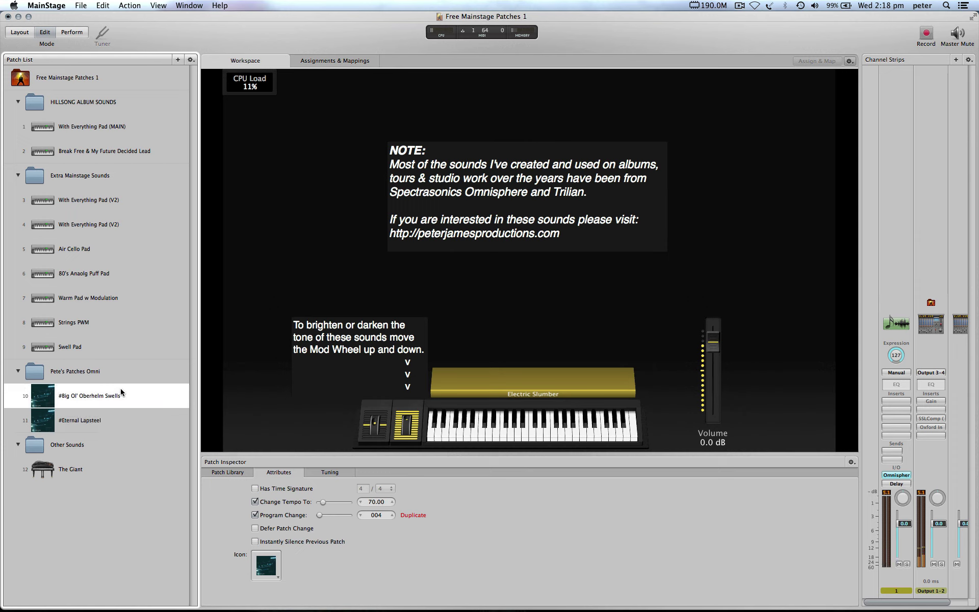
{"action": "left_click", "coordinate": [102, 416]}
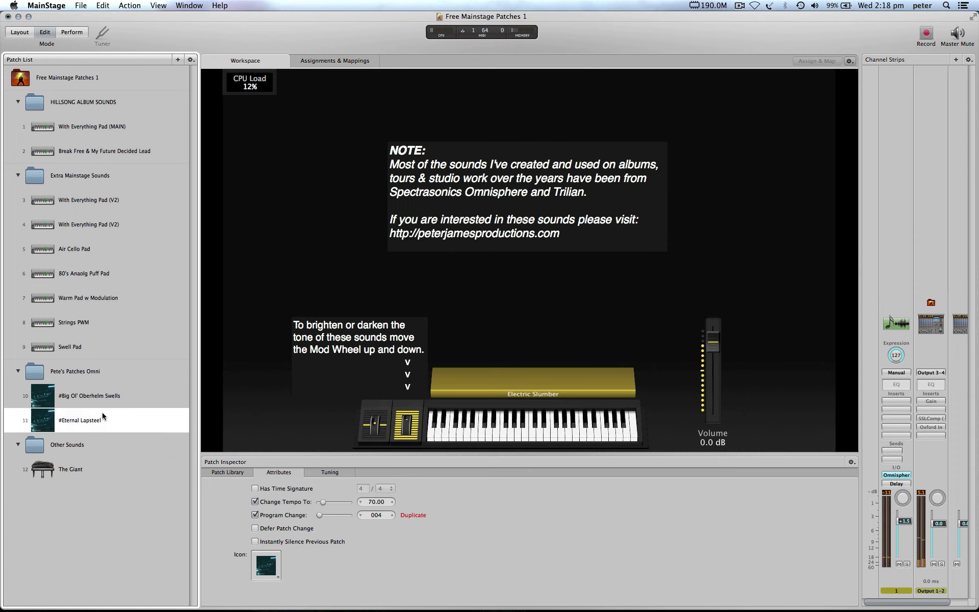
{"action": "left_click", "coordinate": [94, 396]}
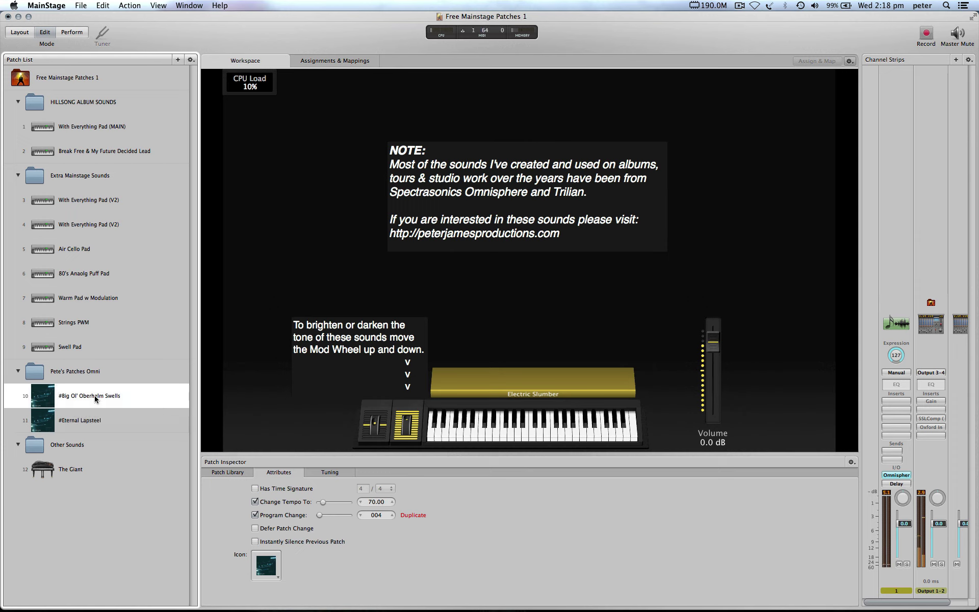
{"action": "left_click", "coordinate": [94, 420]}
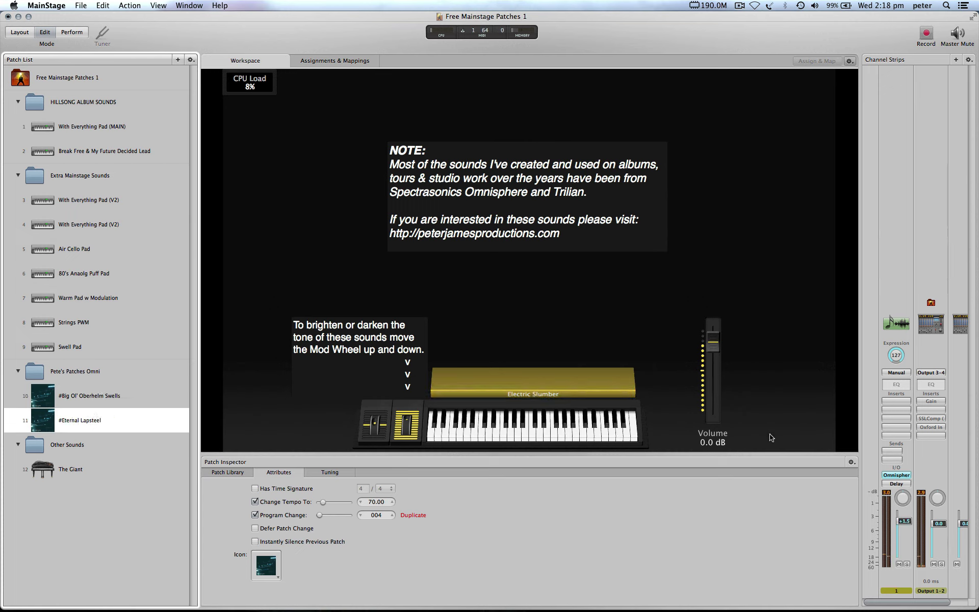
{"action": "left_click_drag", "start_coordinate": [895, 531], "coordinate": [893, 533]}
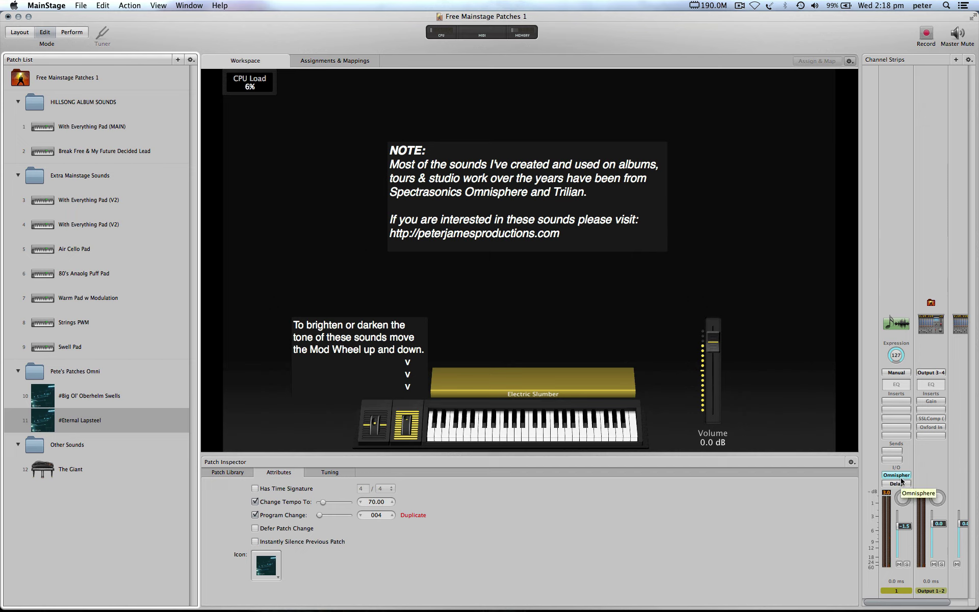
Step: Add a Channel EQ to #Eternal Lapsteel, cut 300 Hz by 5.0 dB with Q 0.35, and compare it with bypass and #Big Ol' Oberhelm Swells
{"action": "double_click", "coordinate": [898, 385]}
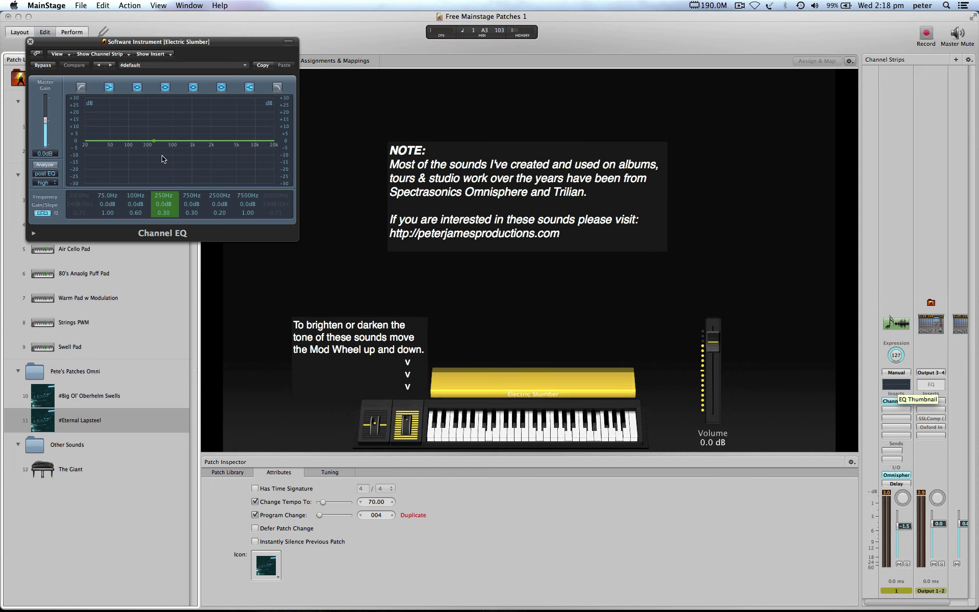
{"action": "left_click_drag", "start_coordinate": [154, 141], "coordinate": [160, 188]}
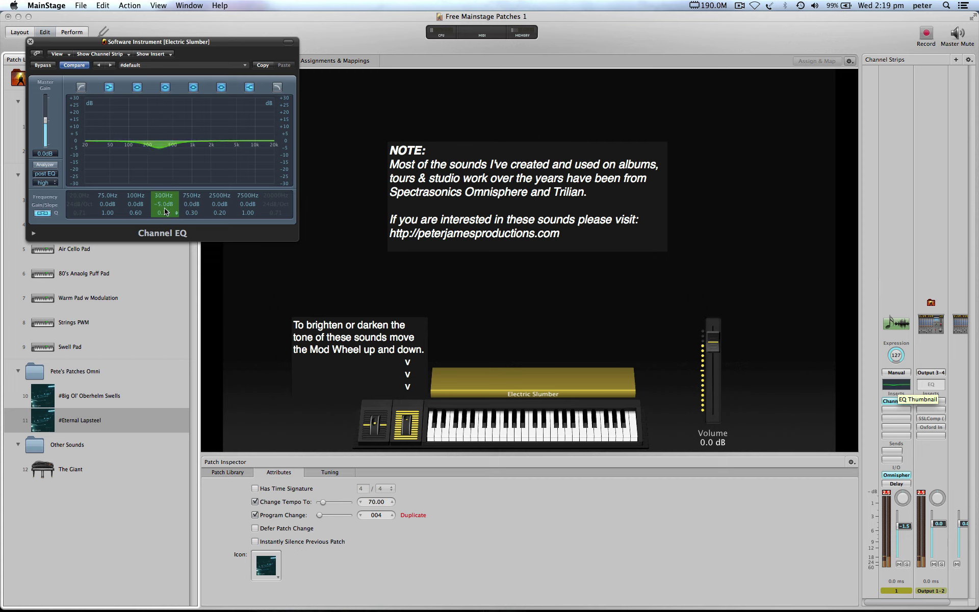
{"action": "left_click", "coordinate": [41, 65]}
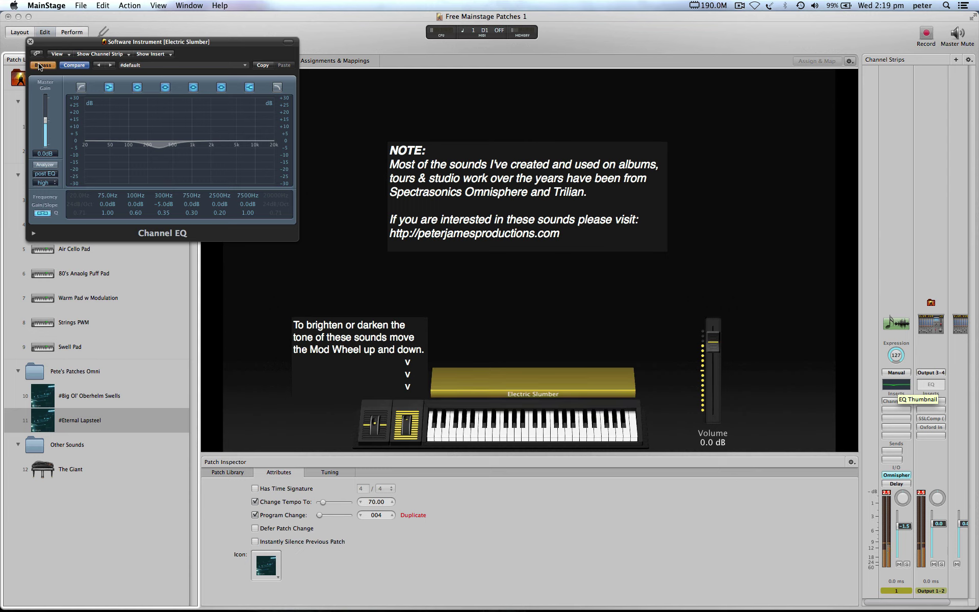
{"action": "left_click", "coordinate": [40, 67]}
{"action": "left_click", "coordinate": [30, 41]}
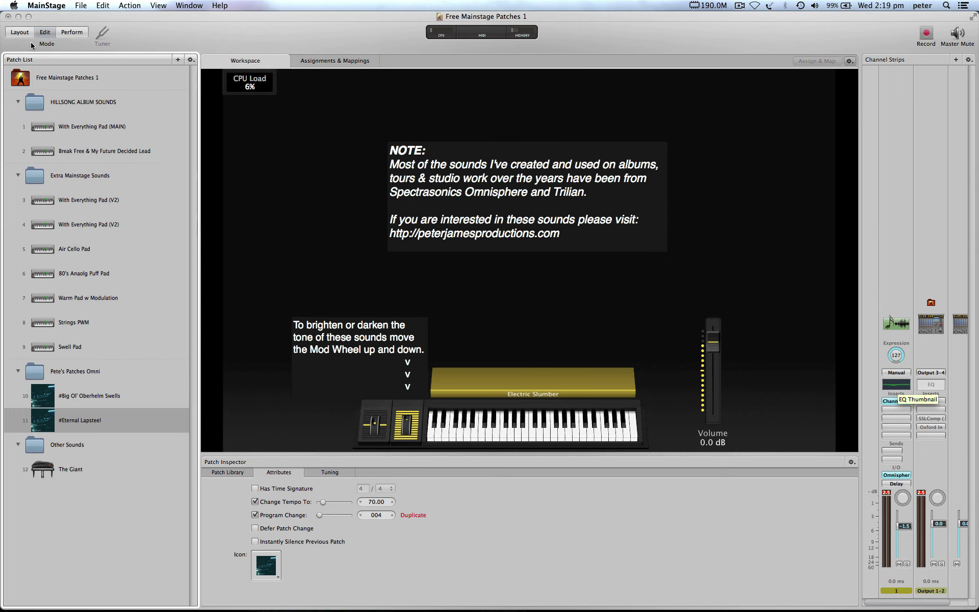
{"action": "left_click", "coordinate": [106, 391]}
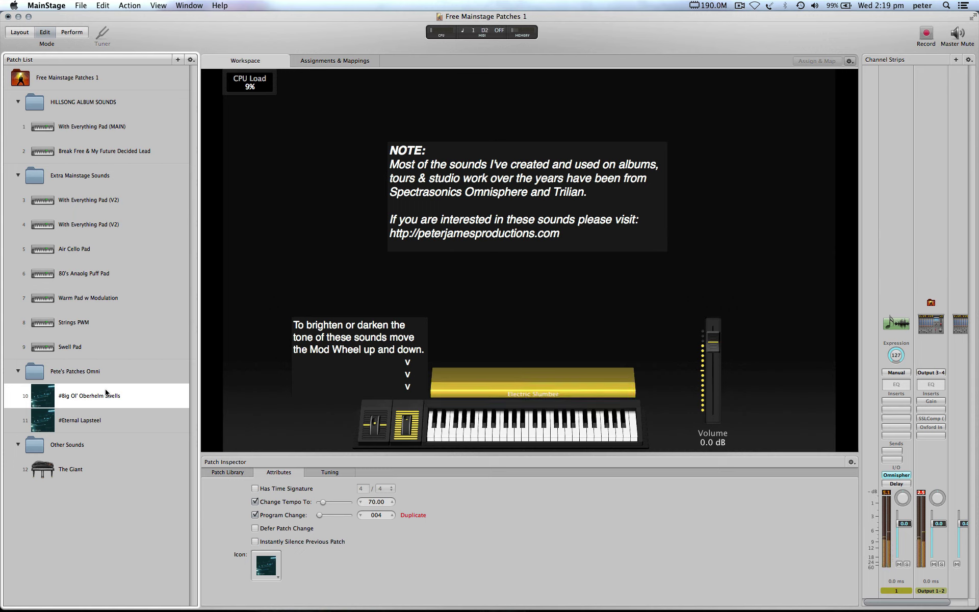
{"action": "left_click", "coordinate": [94, 418]}
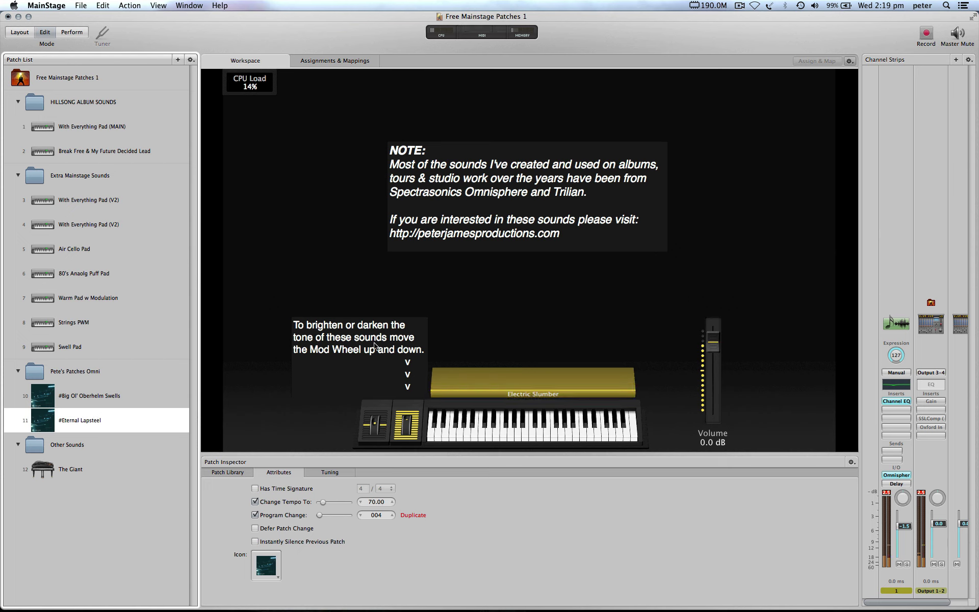
Step: In the #Eternal Lapsteel Channel EQ, set the low shelf to -6.0 dB at 180 Hz and switch off the 94 Hz band
{"action": "double_click", "coordinate": [896, 386]}
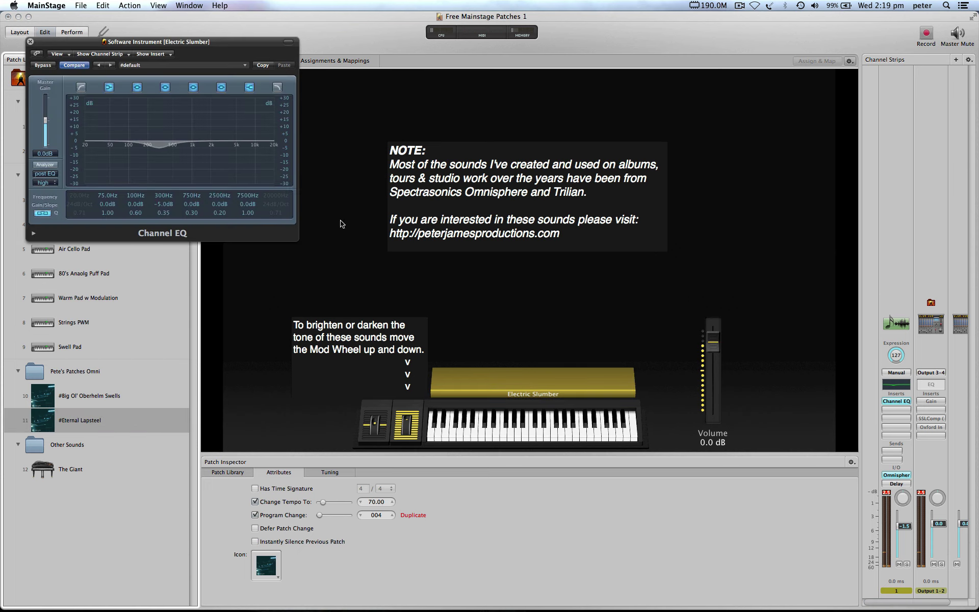
{"action": "left_click", "coordinate": [110, 88]}
{"action": "left_click_drag", "start_coordinate": [118, 156], "coordinate": [133, 163]}
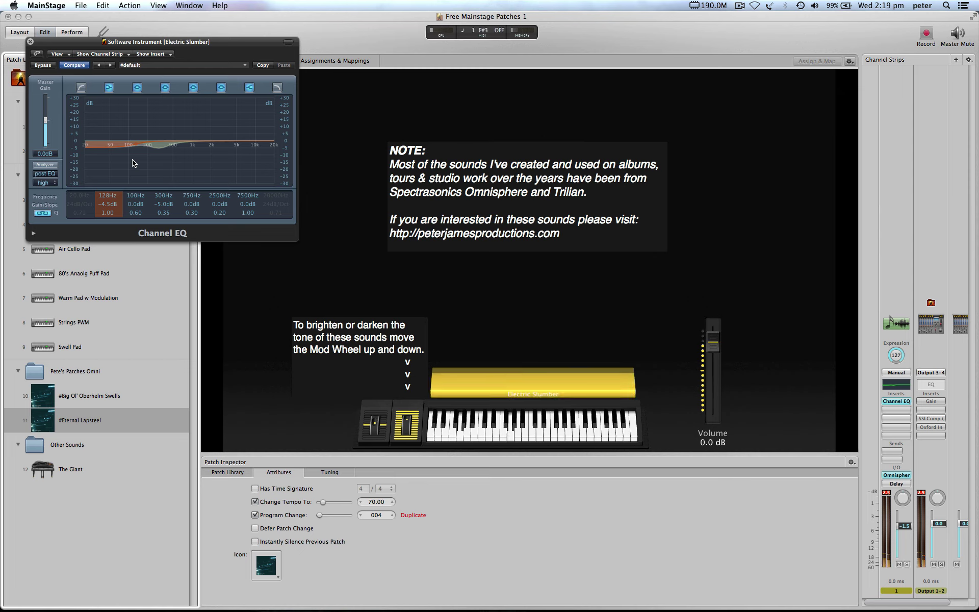
{"action": "left_click_drag", "start_coordinate": [126, 152], "coordinate": [121, 172]}
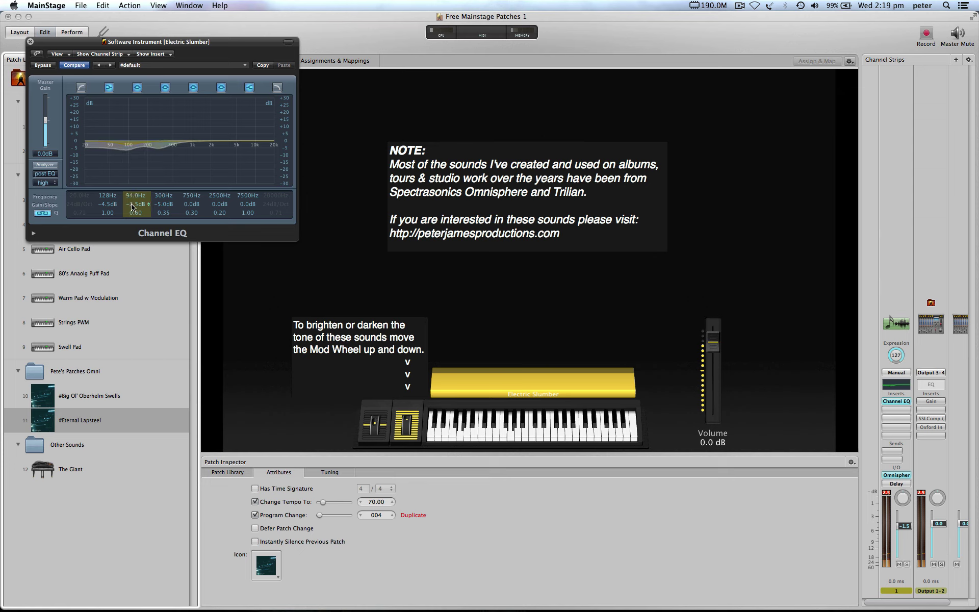
{"action": "left_click", "coordinate": [137, 87]}
{"action": "mouse_move", "coordinate": [110, 168]}
{"action": "left_mouse_down"}
{"action": "mouse_move", "coordinate": [121, 188]}
{"action": "mouse_move", "coordinate": [120, 170]}
{"action": "left_mouse_up"}
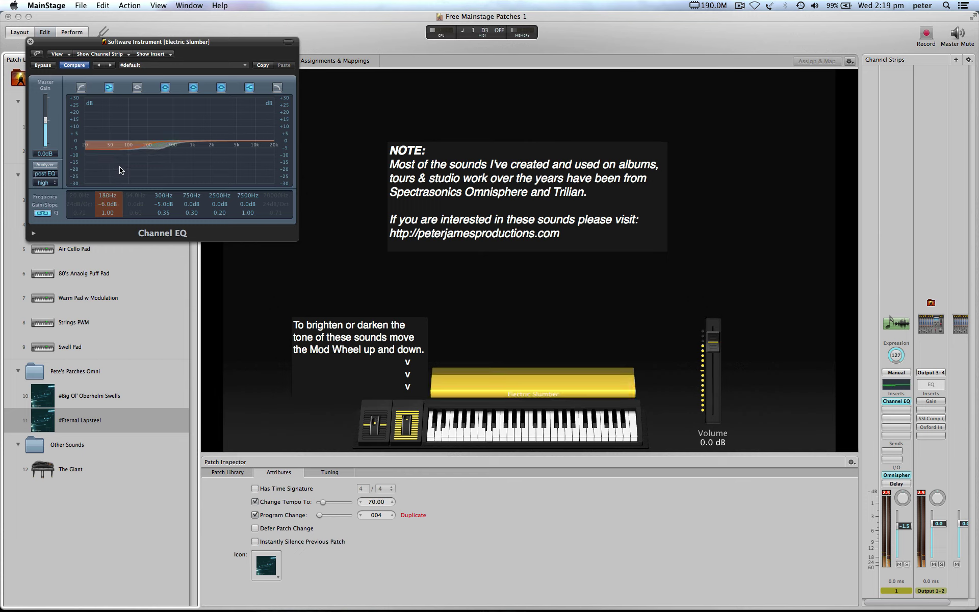
{"action": "left_click", "coordinate": [30, 41]}
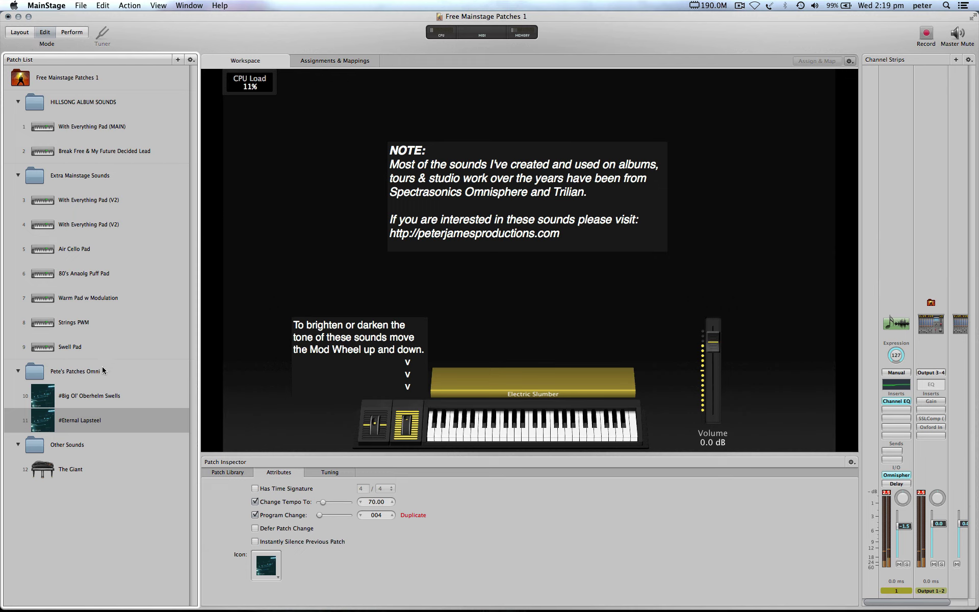
Step: Compare #Big Ol' Oberhelm Swells with #Eternal Lapsteel and raise the Lapsteel channel volume to +0.7 dB
{"action": "left_click", "coordinate": [97, 389]}
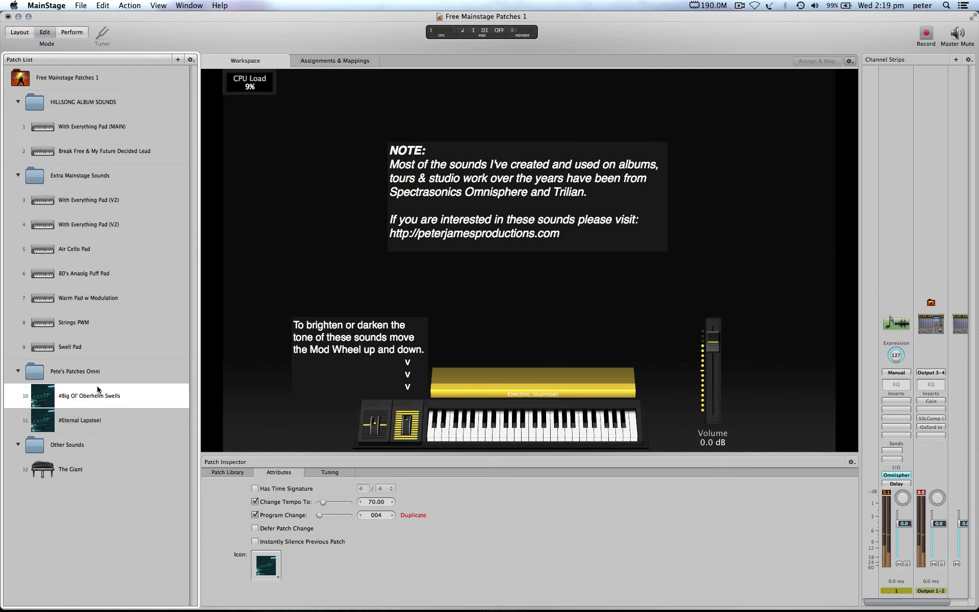
{"action": "left_click", "coordinate": [89, 419]}
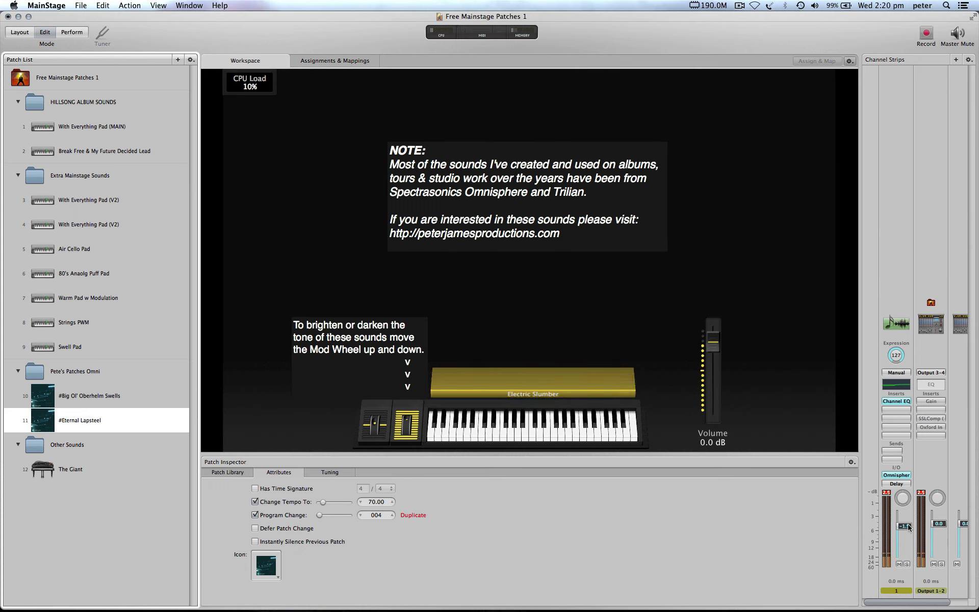
{"action": "left_click_drag", "start_coordinate": [908, 526], "coordinate": [908, 522]}
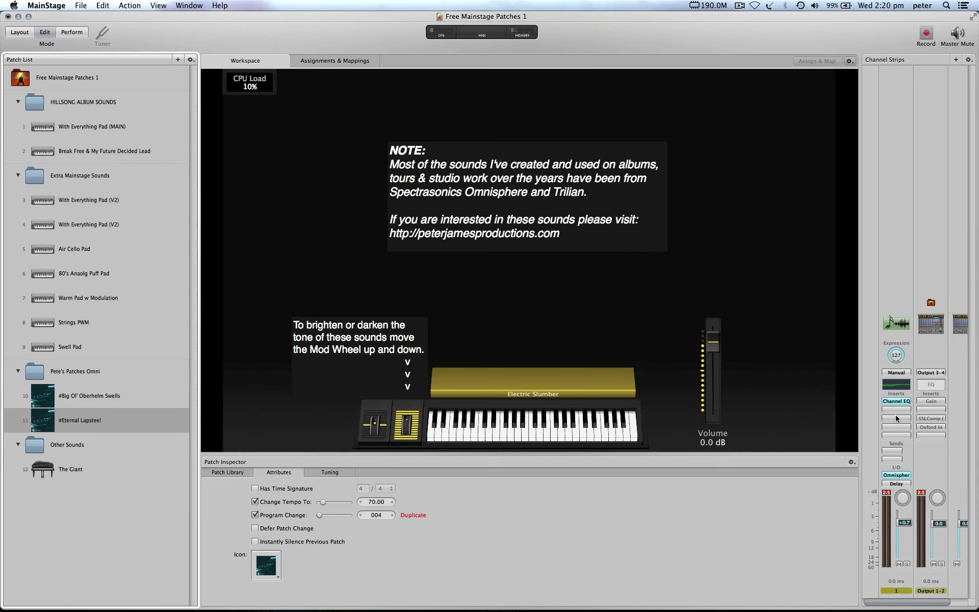
Step: Flatten the #Eternal Lapsteel Channel EQ by resetting the 180 Hz and 300 Hz gains to 0 dB and re-enabling the 94 Hz band
{"action": "double_click", "coordinate": [894, 386]}
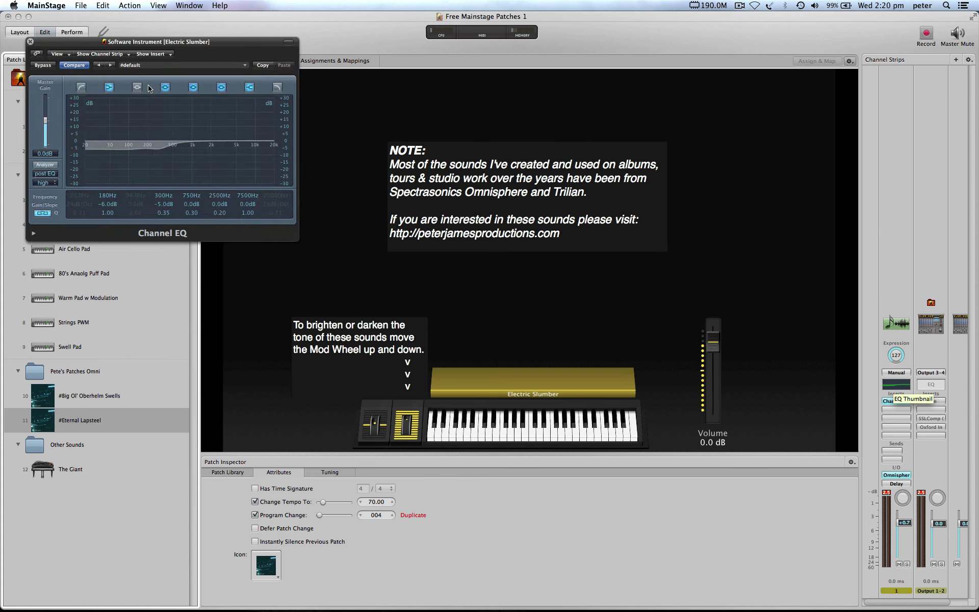
{"action": "left_click", "coordinate": [108, 204], "text": "alt"}
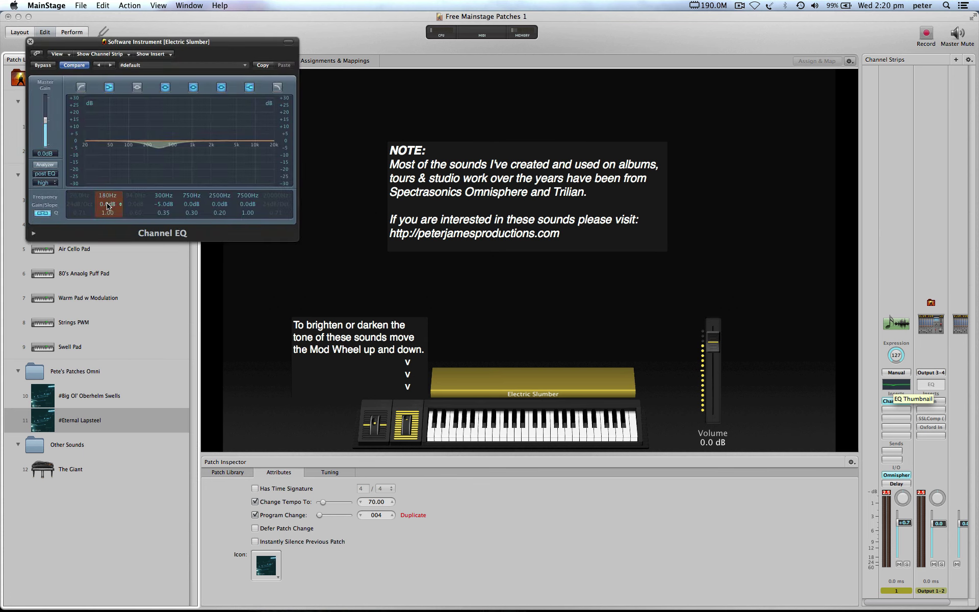
{"action": "left_click", "coordinate": [170, 204], "text": "alt"}
{"action": "left_click", "coordinate": [136, 86]}
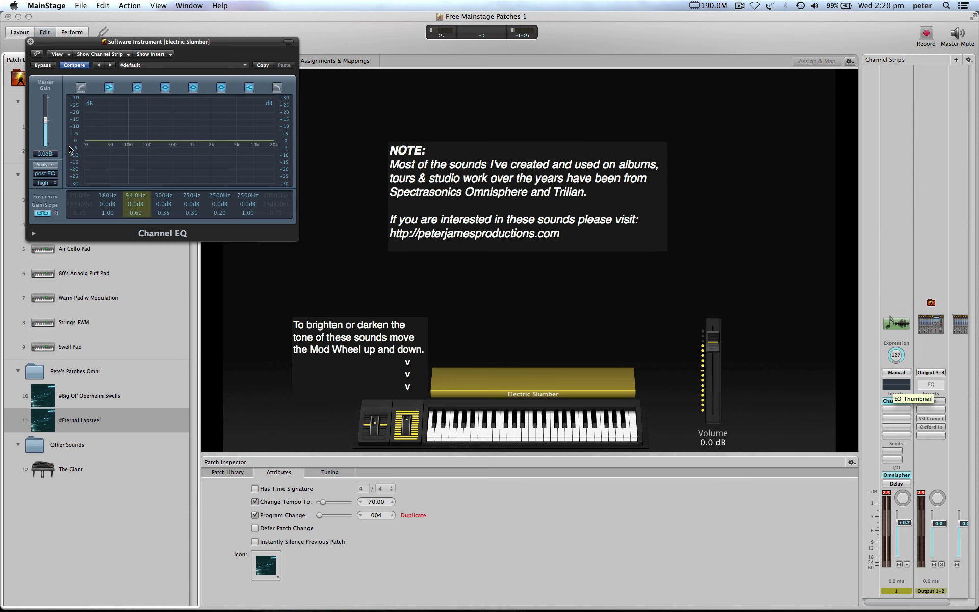
Step: Enable the EQ analyzer, then cut 180 Hz by 5.0 dB, 295 Hz by 4.5 dB, and the 75 Hz band with Q 0.37
{"action": "left_click", "coordinate": [53, 165]}
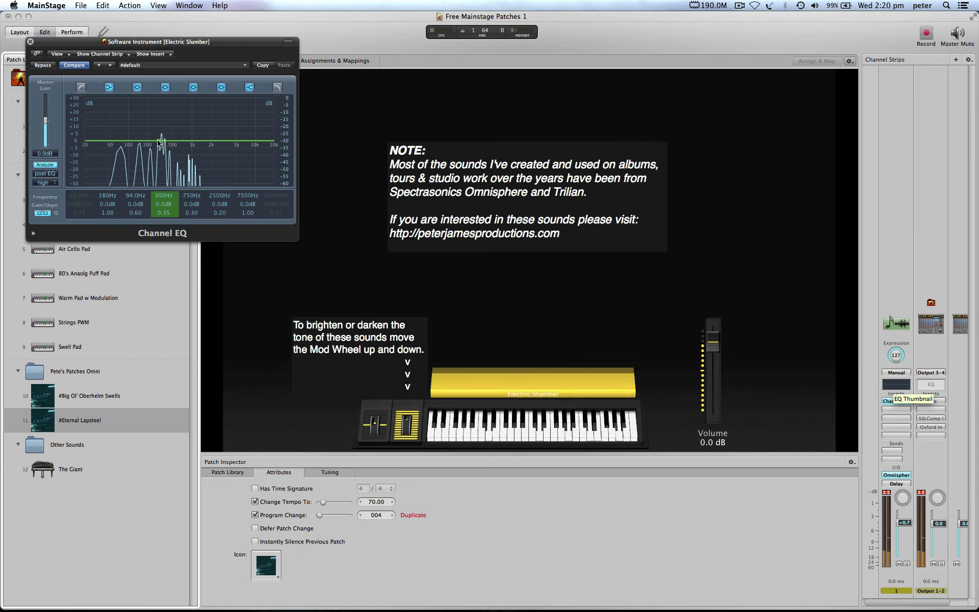
{"action": "mouse_move", "coordinate": [158, 143]}
{"action": "left_mouse_down"}
{"action": "mouse_move", "coordinate": [159, 122]}
{"action": "mouse_move", "coordinate": [157, 147]}
{"action": "left_mouse_up"}
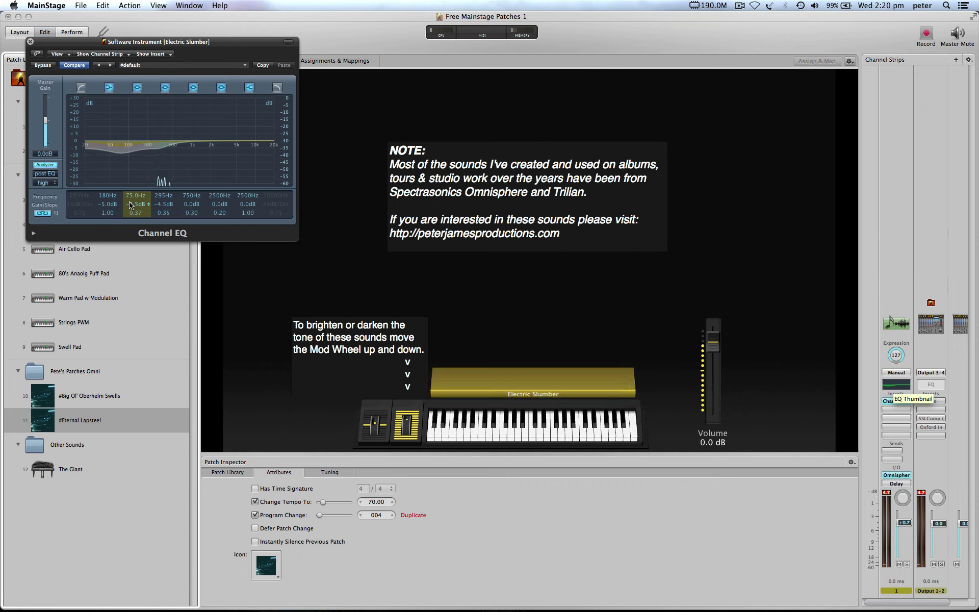
{"action": "left_click", "coordinate": [30, 41]}
Step: Clear the peak indicators on the instrument and Output 1-2 channels, check the output's Gain plug-in, and enable its Gain and SSLComp inserts
{"action": "left_click", "coordinate": [887, 492]}
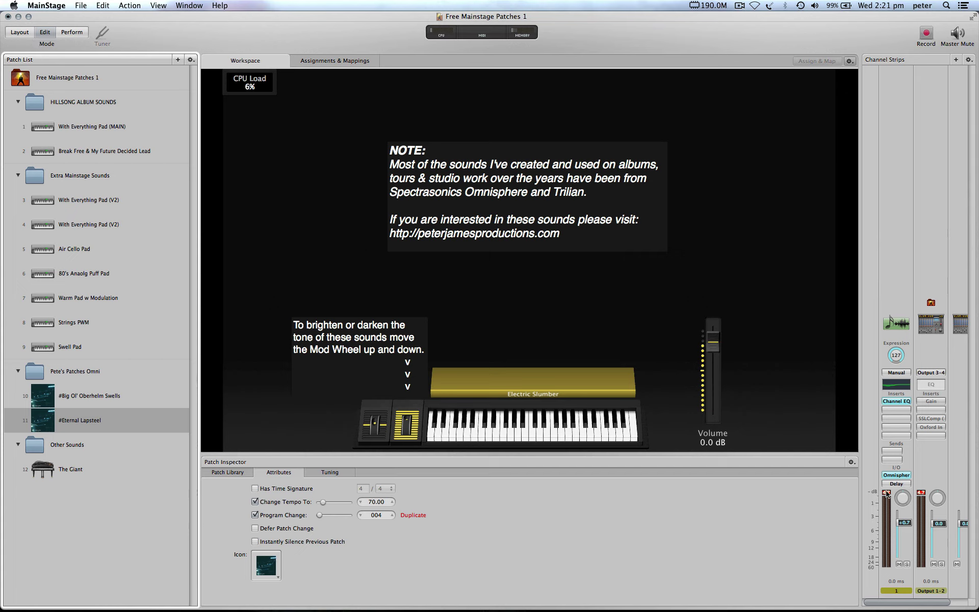
{"action": "left_click", "coordinate": [921, 493]}
{"action": "left_click", "coordinate": [931, 401]}
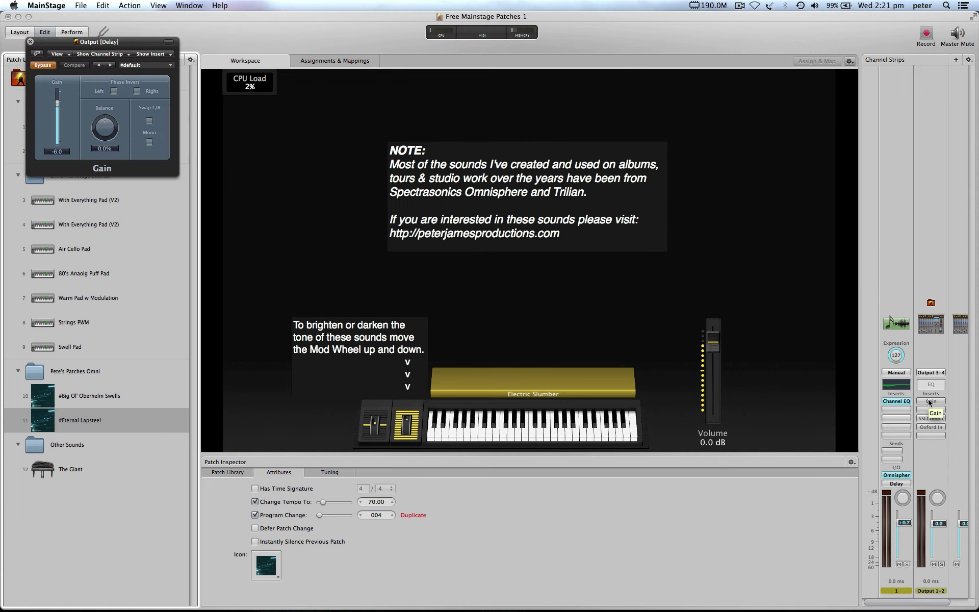
{"action": "left_click", "coordinate": [30, 41]}
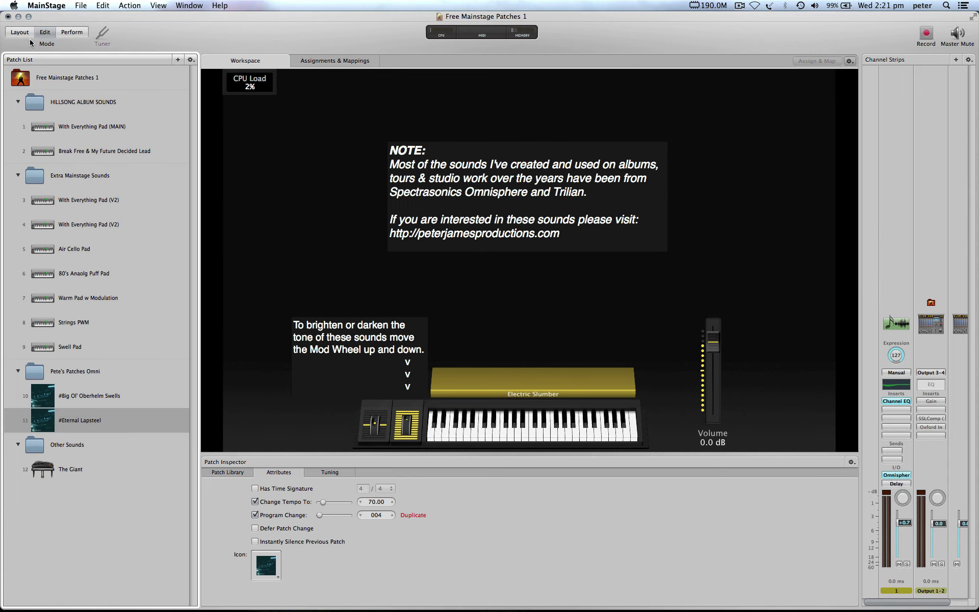
{"action": "left_click", "coordinate": [931, 401], "text": "alt"}
{"action": "left_click", "coordinate": [931, 418], "text": "alt"}
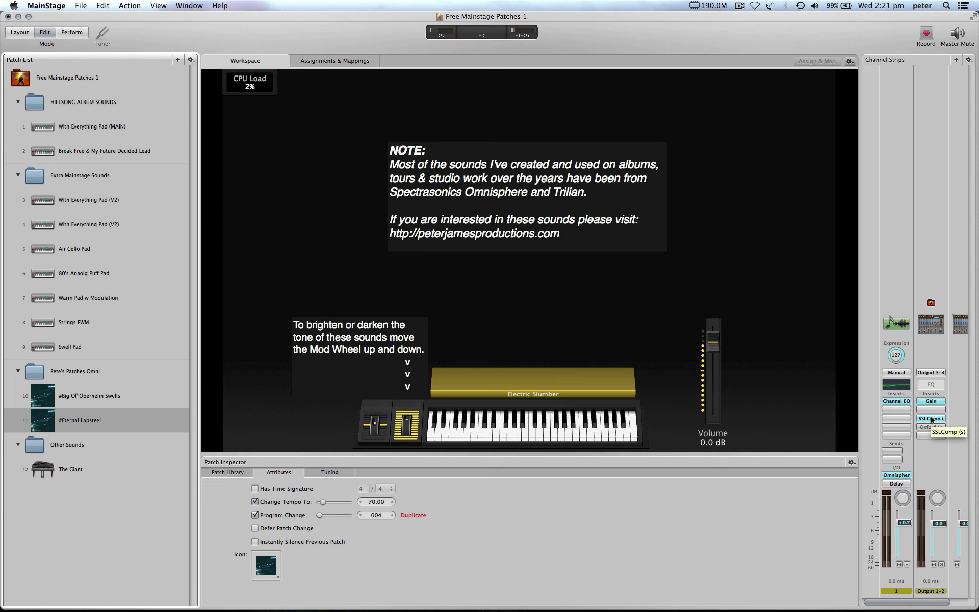
Step: Open the SSLComp compressor on Output 1-2 and raise the #Eternal Lapsteel channel volume to +6.0 dB
{"action": "left_click", "coordinate": [931, 418]}
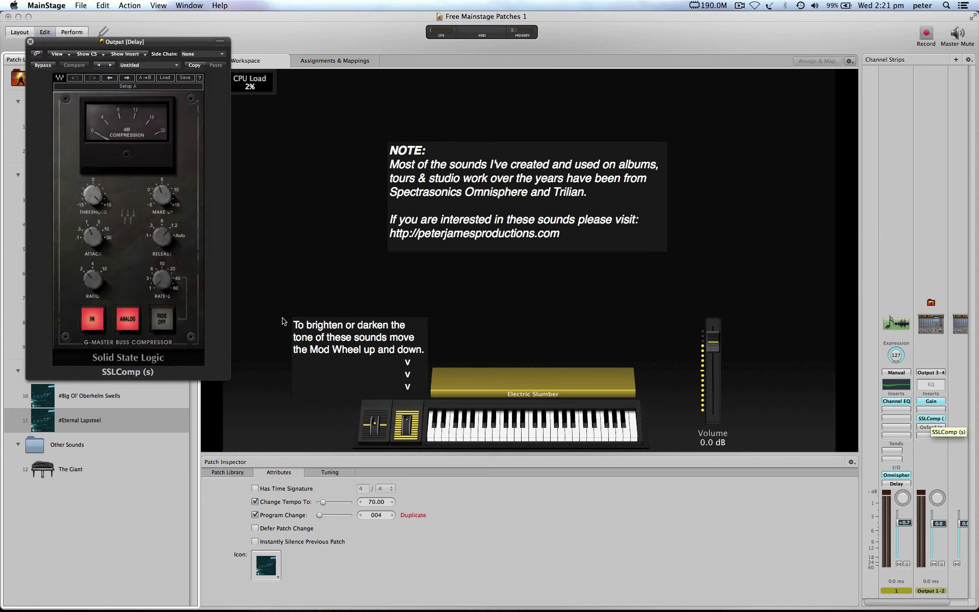
{"action": "mouse_move", "coordinate": [151, 281]}
{"action": "left_click_drag", "start_coordinate": [904, 524], "coordinate": [904, 511]}
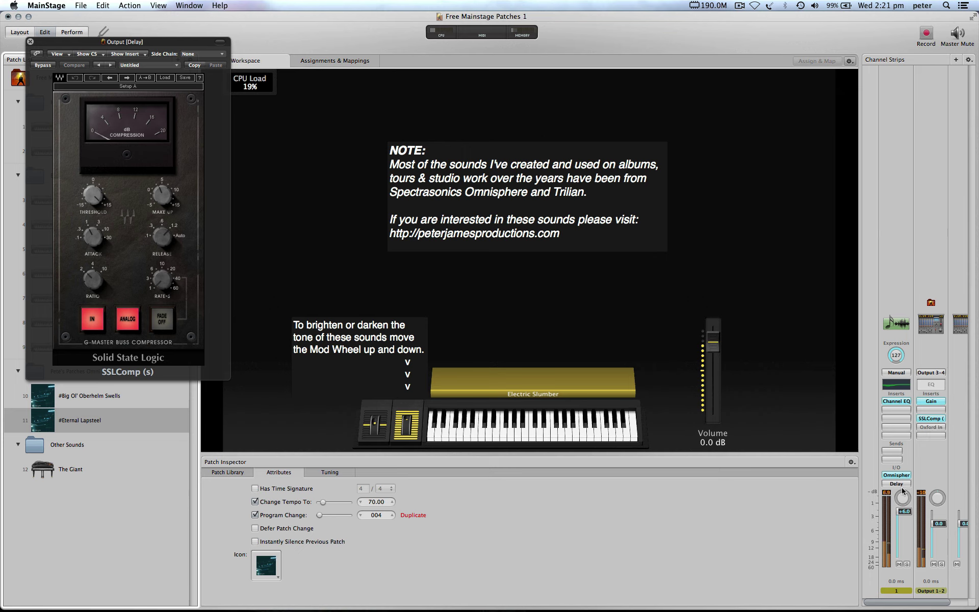
Step: Enable the Oxford Inflator insert on Output 1-2 and compare the sound with the plug-in bypassed and active
{"action": "left_click", "coordinate": [935, 428]}
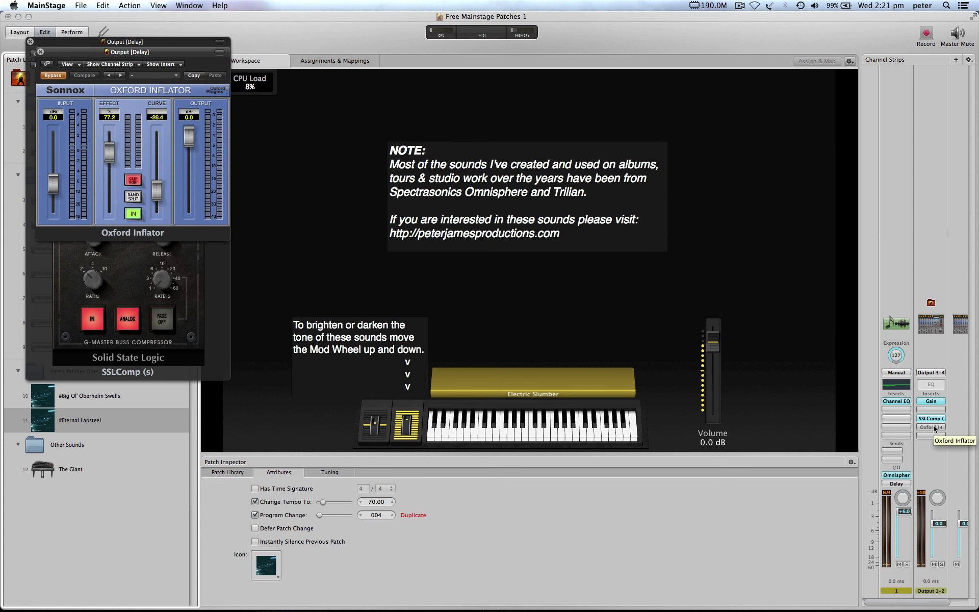
{"action": "left_click", "coordinate": [935, 428], "text": "alt"}
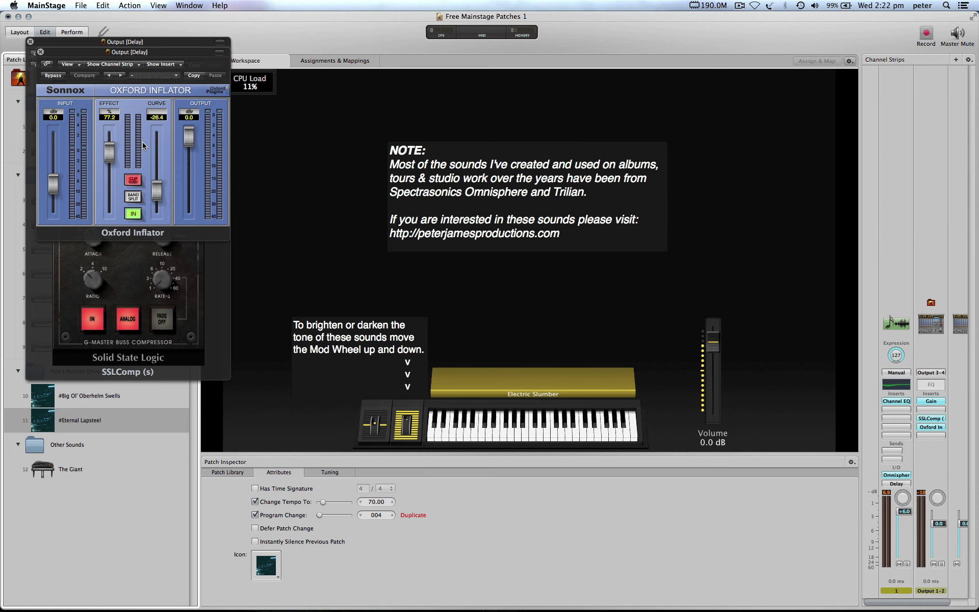
{"action": "left_click", "coordinate": [59, 76]}
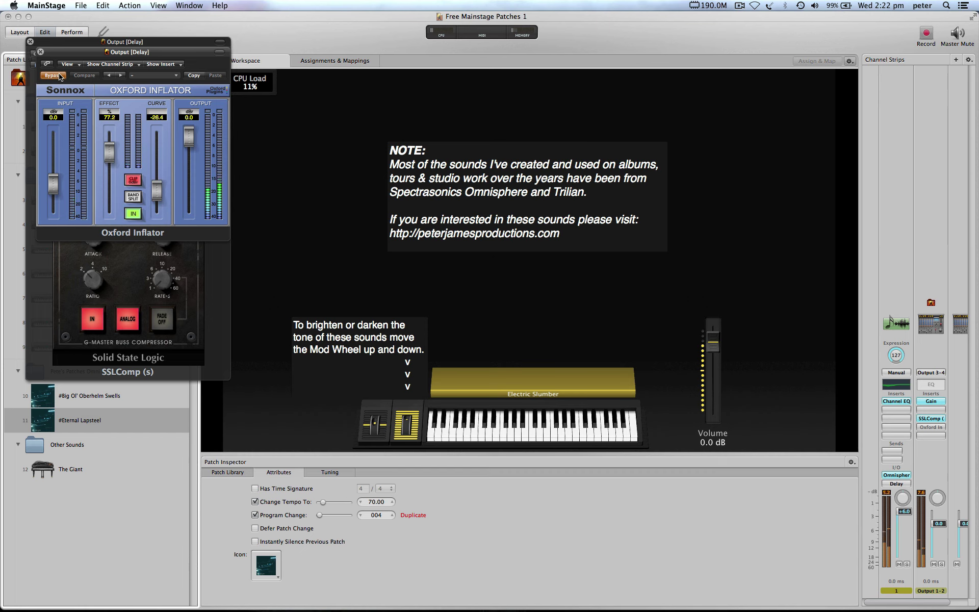
{"action": "left_click", "coordinate": [60, 76]}
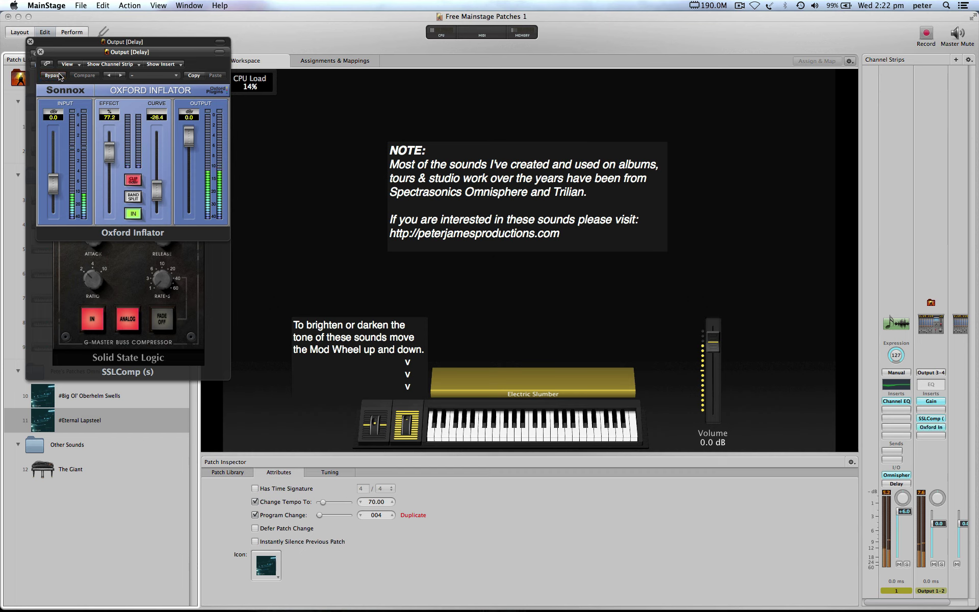
{"action": "left_click", "coordinate": [59, 76]}
{"action": "left_click", "coordinate": [59, 76]}
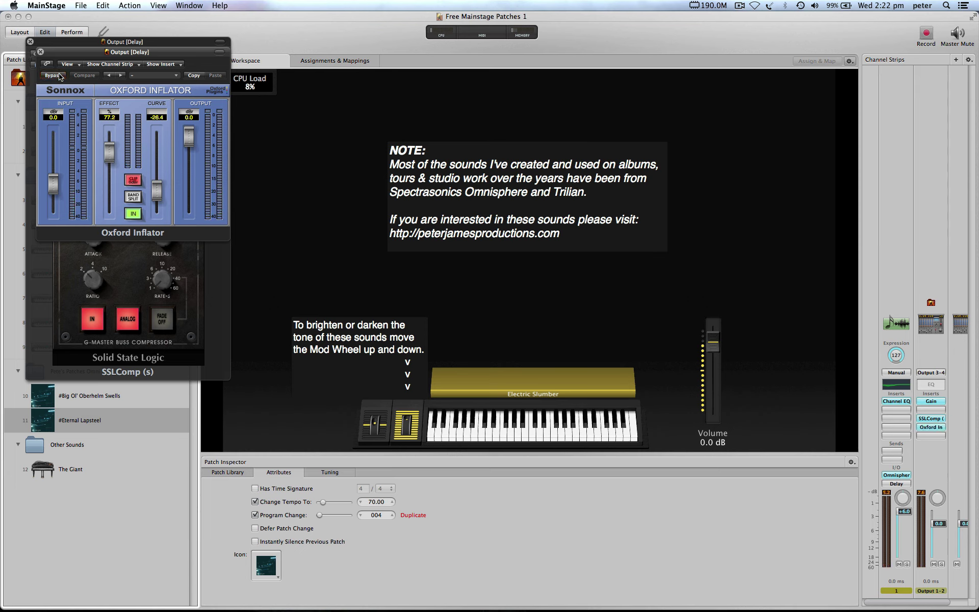
{"action": "left_click", "coordinate": [41, 52]}
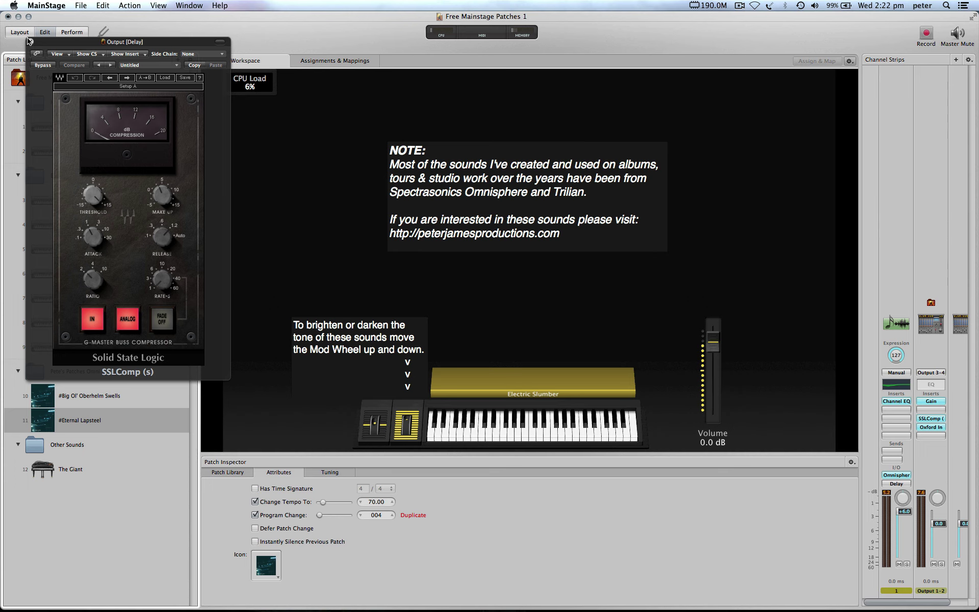
{"action": "left_click", "coordinate": [30, 41]}
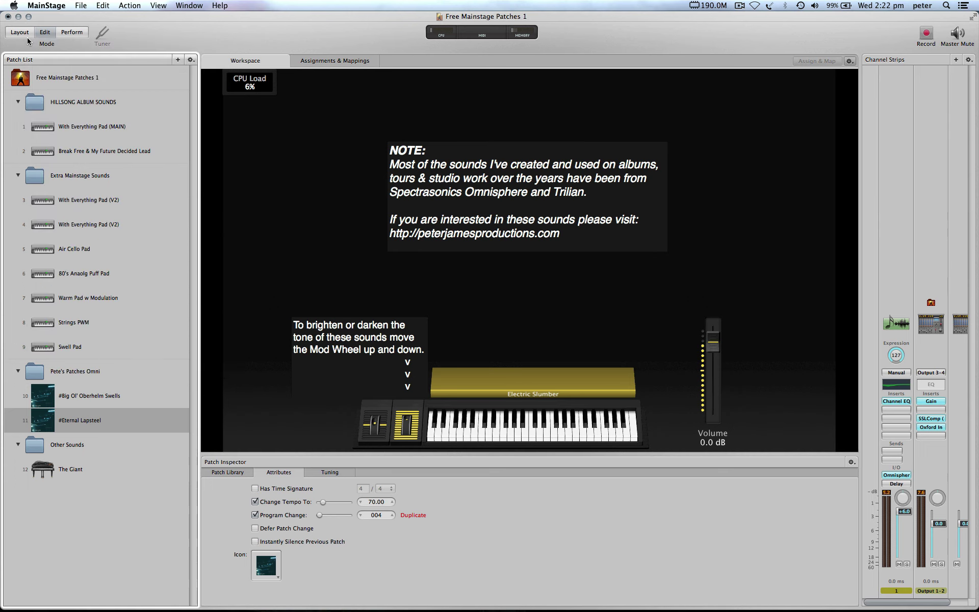
Step: Open the Kontakt instrument of The Giant patch and examine its Dynamic Range control
{"action": "left_click", "coordinate": [71, 470]}
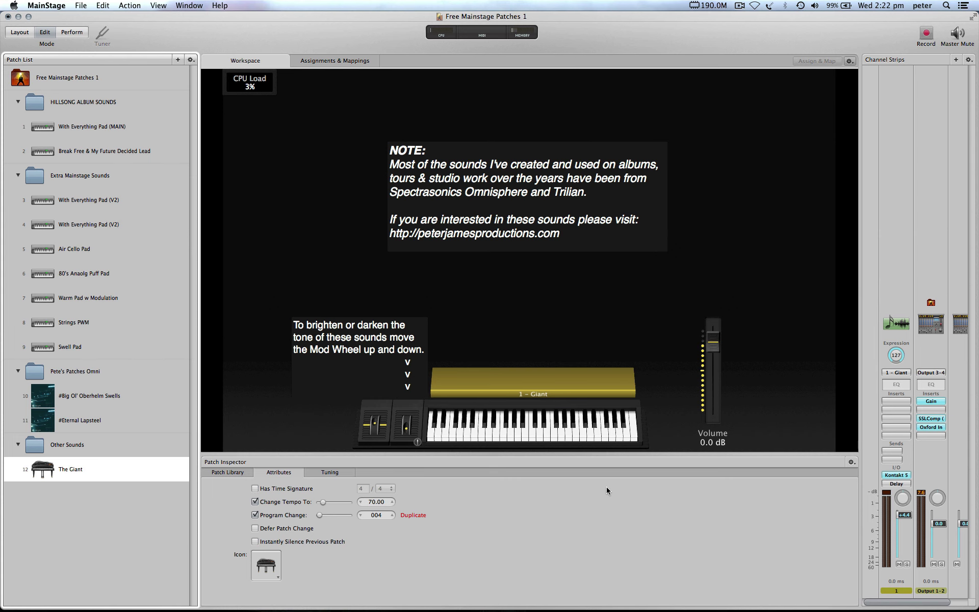
{"action": "left_click", "coordinate": [898, 476]}
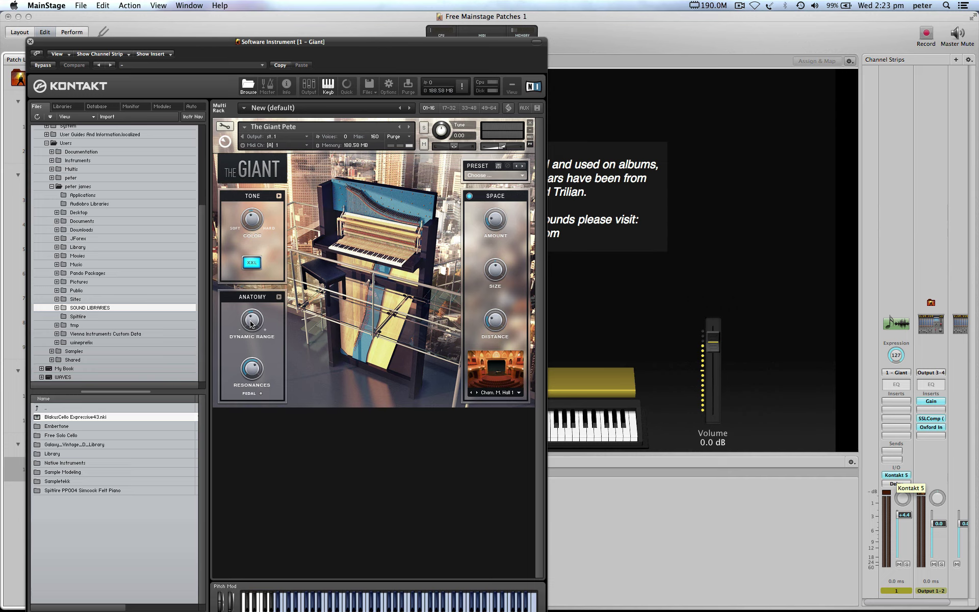
{"action": "left_click", "coordinate": [252, 323]}
{"action": "left_click", "coordinate": [31, 42]}
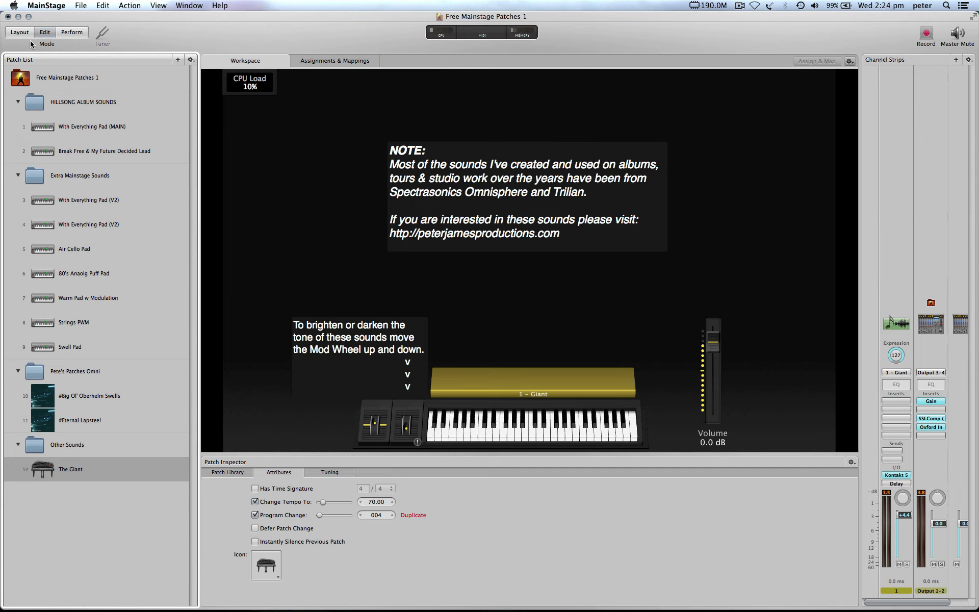
Step: Select With Everything Pad (MAIN), try the mod wheel, and open its Analog Pad instrument
{"action": "left_click", "coordinate": [95, 128]}
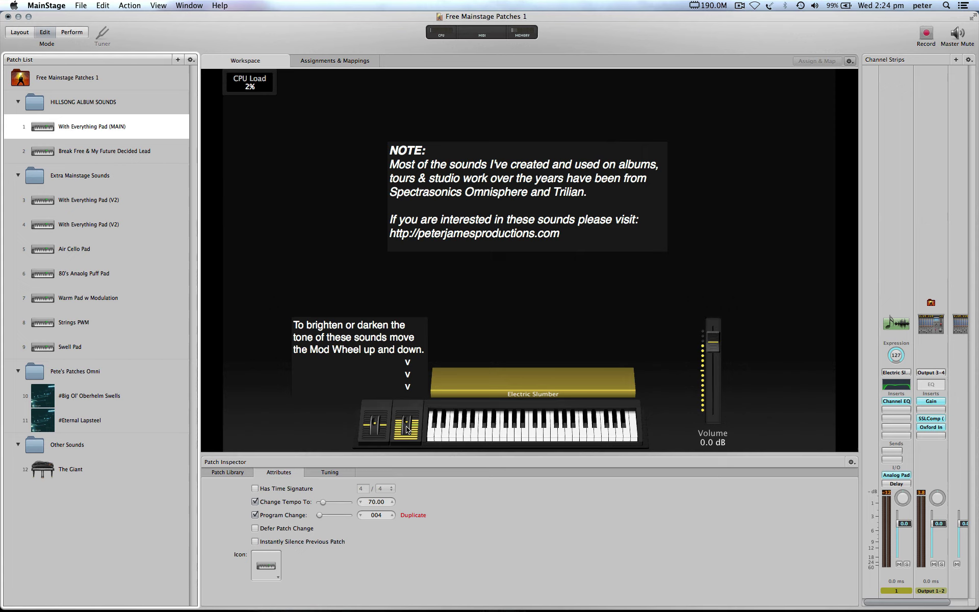
{"action": "left_click_drag", "start_coordinate": [407, 429], "coordinate": [407, 426]}
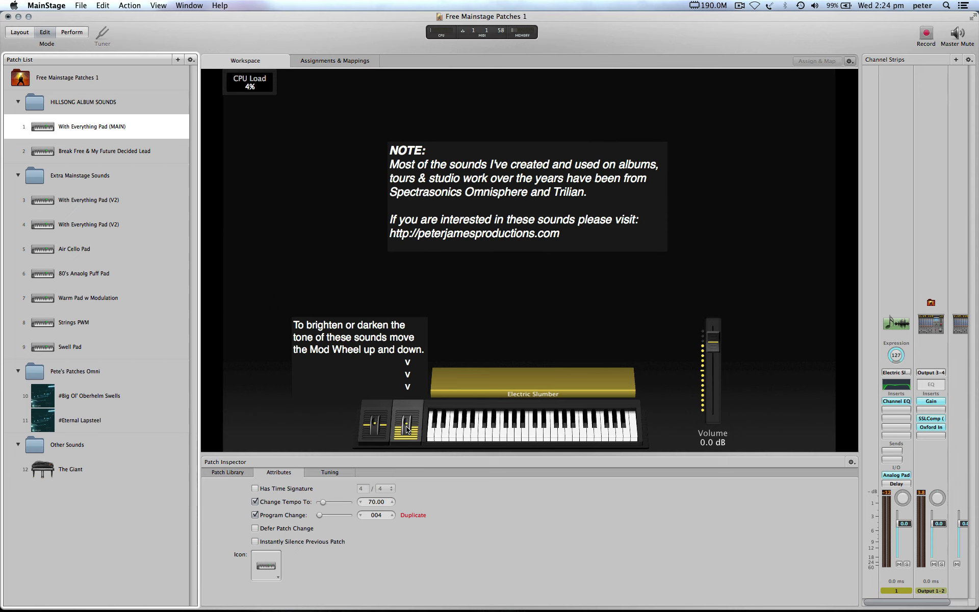
{"action": "left_click", "coordinate": [897, 475]}
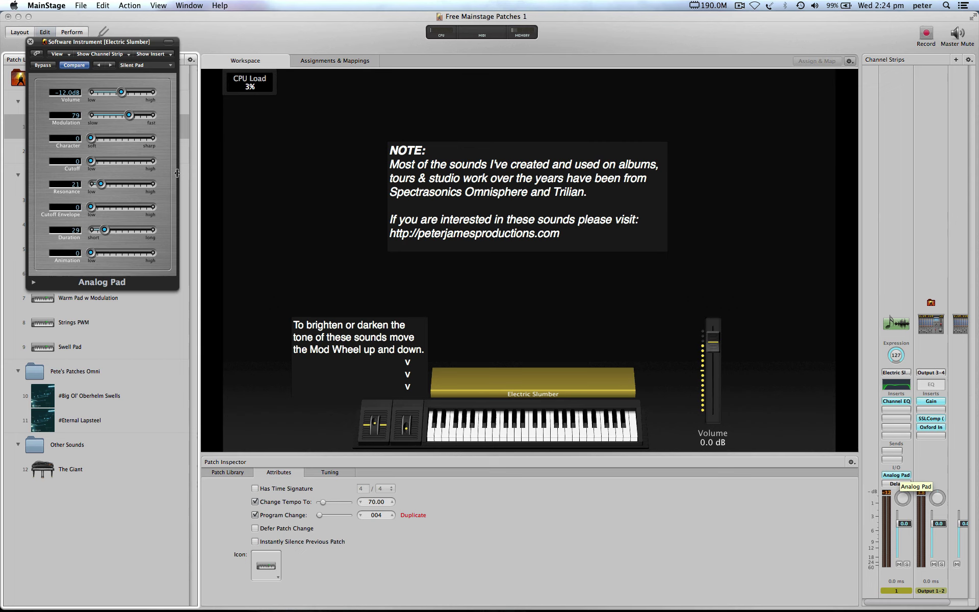
Step: Map the mod wheel to Analog Pad's Cutoff parameter and check the wheel's hardware assignment in Layout mode
{"action": "left_click", "coordinate": [408, 433]}
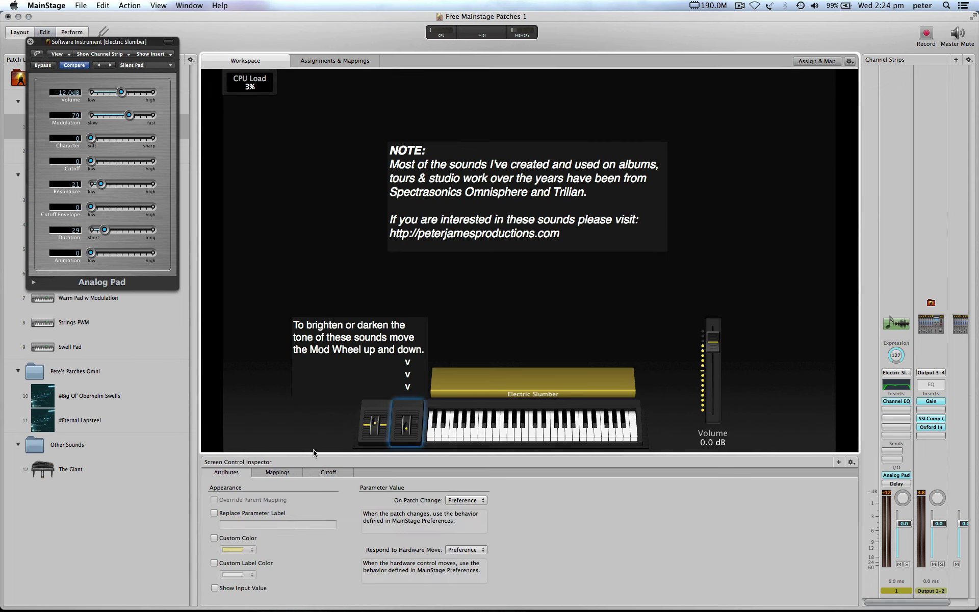
{"action": "left_click", "coordinate": [286, 470]}
{"action": "left_click", "coordinate": [320, 473]}
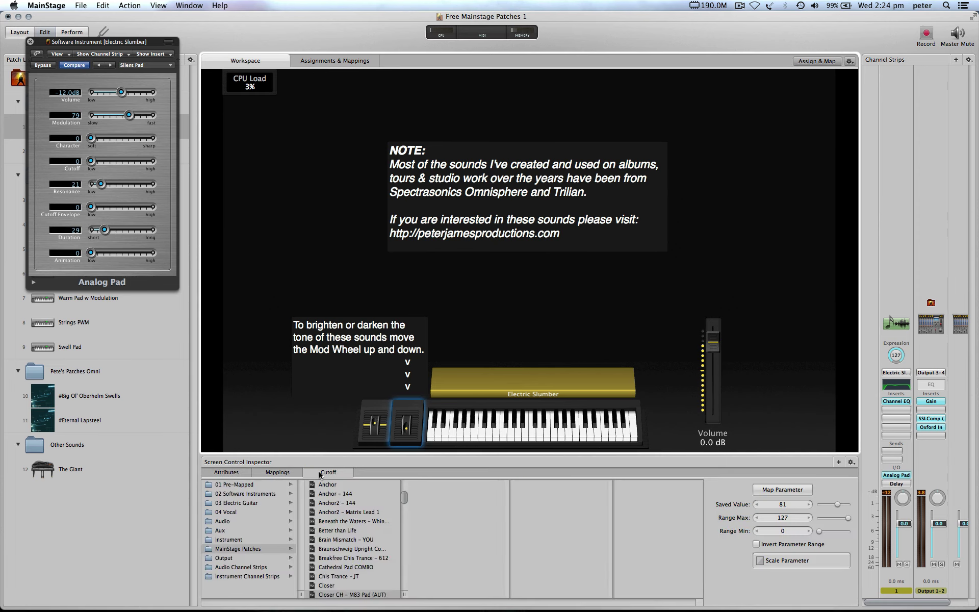
{"action": "left_click", "coordinate": [774, 491]}
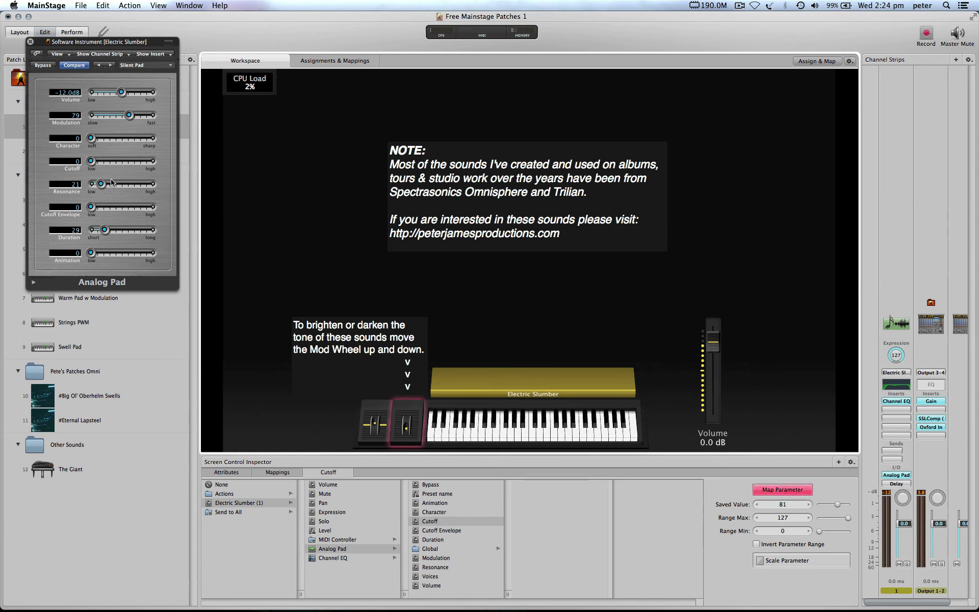
{"action": "mouse_move", "coordinate": [92, 161]}
{"action": "left_mouse_down"}
{"action": "mouse_move", "coordinate": [118, 163]}
{"action": "mouse_move", "coordinate": [90, 163]}
{"action": "left_mouse_up"}
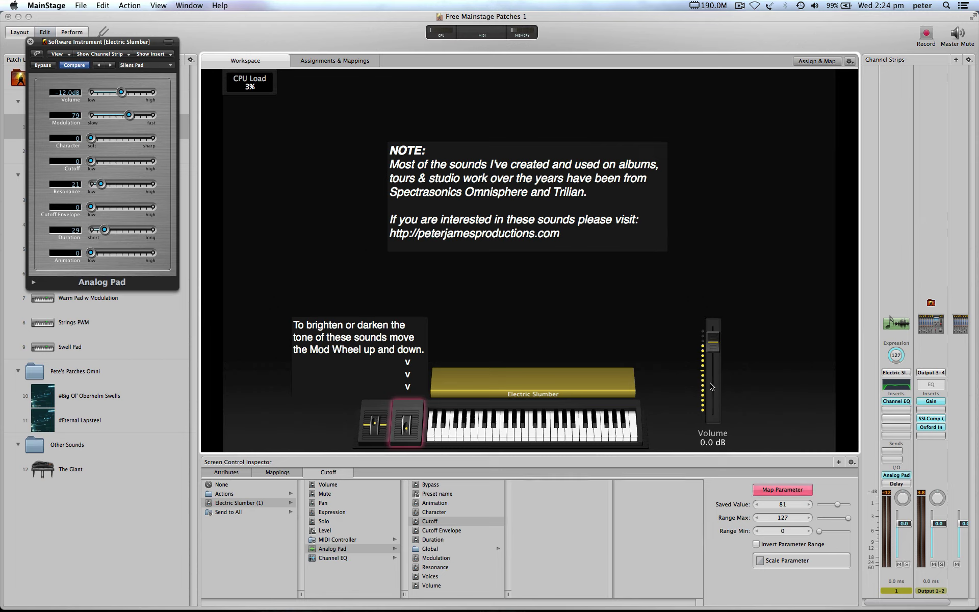
{"action": "left_click", "coordinate": [775, 491]}
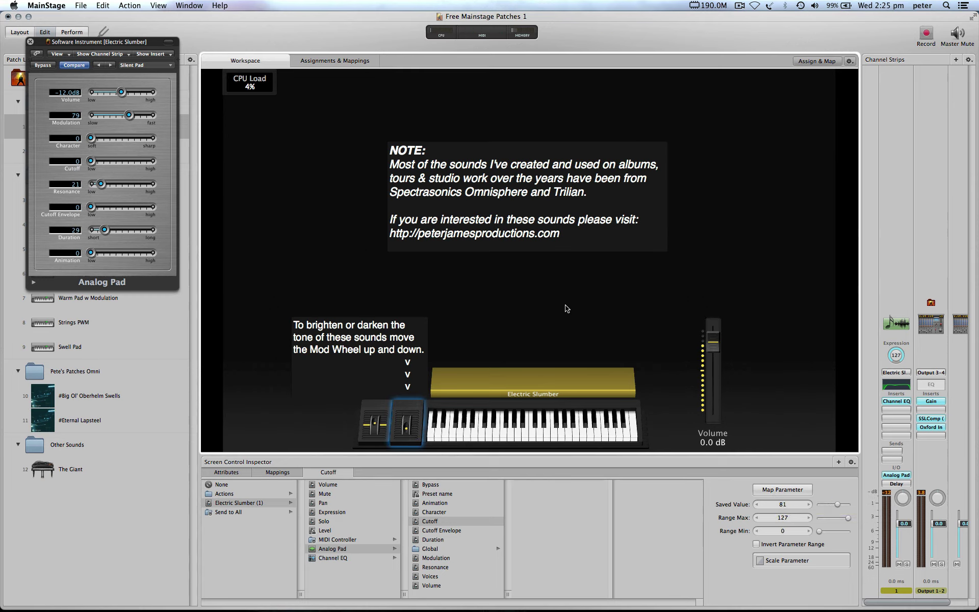
{"action": "left_click", "coordinate": [30, 42]}
{"action": "left_click", "coordinate": [29, 34]}
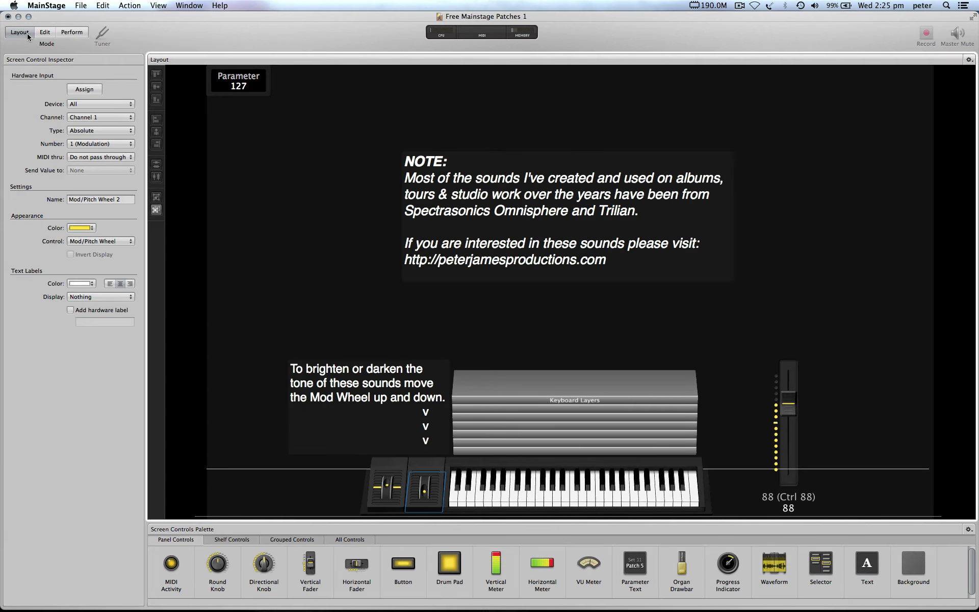
{"action": "left_click", "coordinate": [45, 34]}
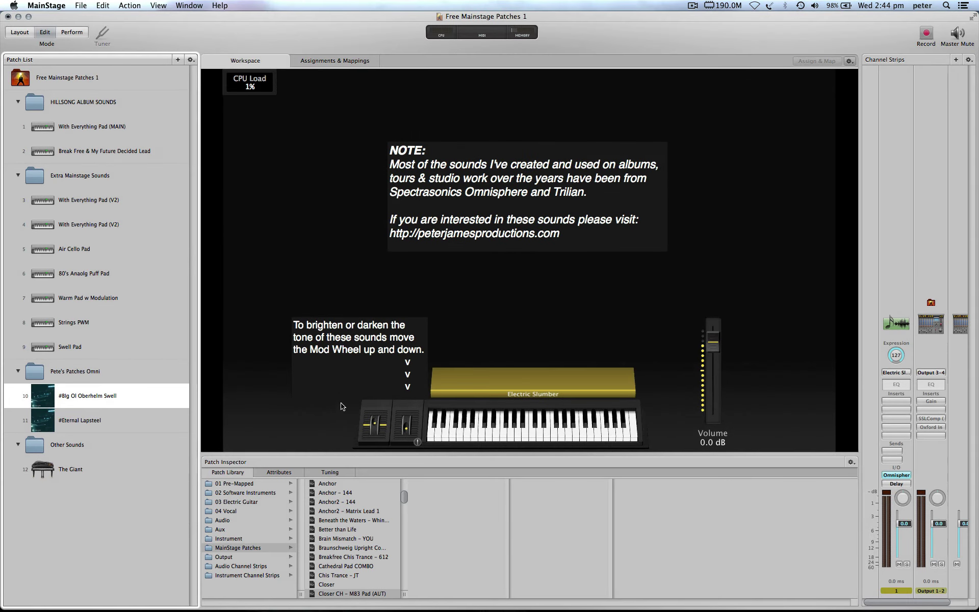
Step: Map the mod wheel of #Big Ol Oberhelm Swell to 1 (Modulation) in the Keyboard 1 Destinations under Send to All
{"action": "left_click", "coordinate": [407, 428]}
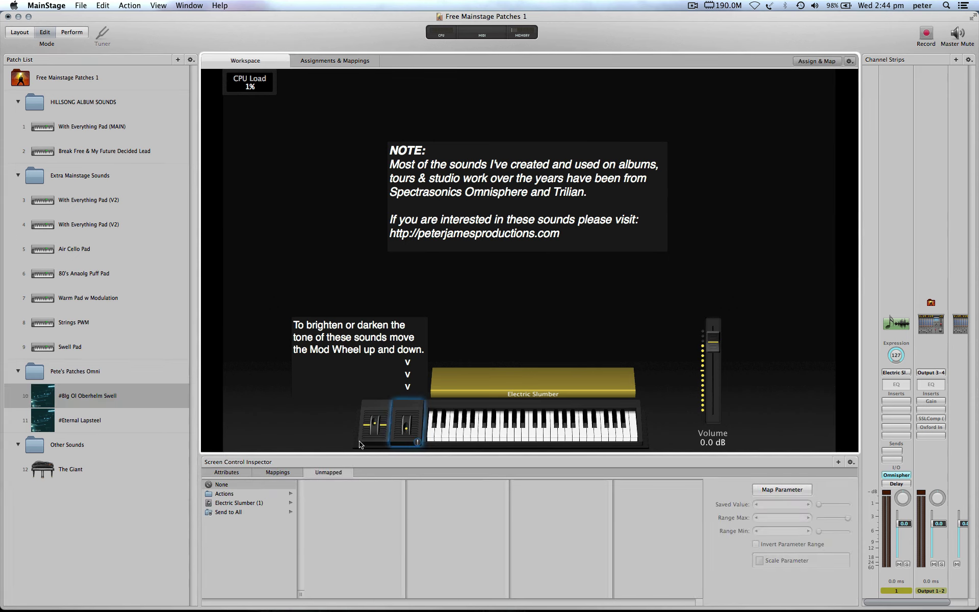
{"action": "left_click", "coordinate": [247, 512]}
{"action": "left_click", "coordinate": [359, 487]}
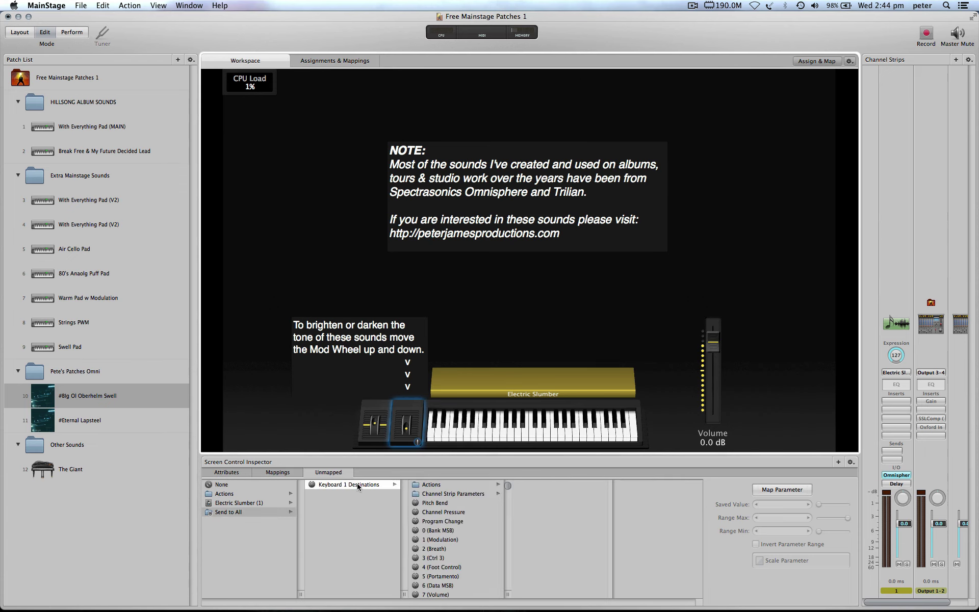
{"action": "left_click", "coordinate": [443, 540]}
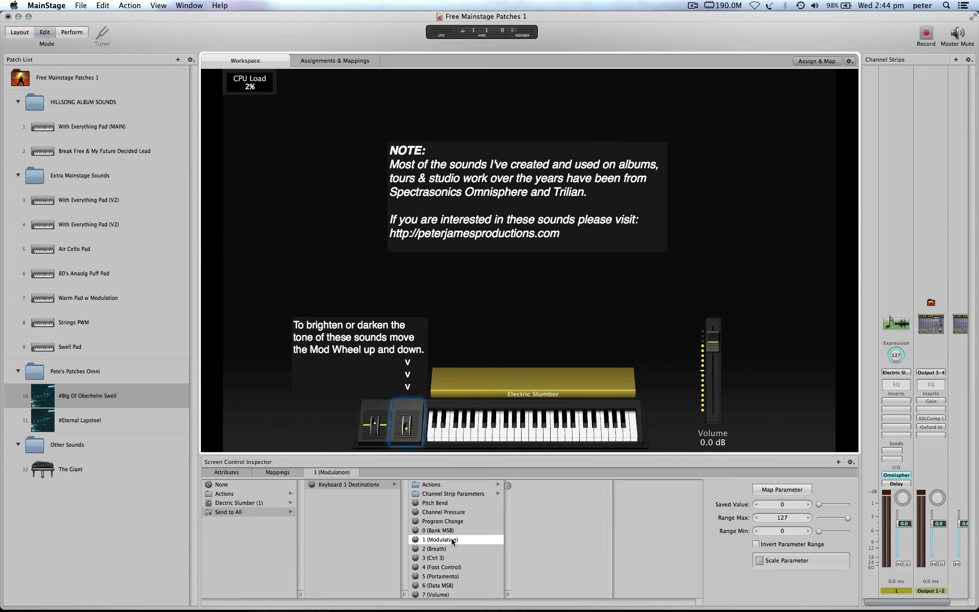
Step: Assign Omnisphere's Master Filter slider to the mod wheel with MIDI CC Learn
{"action": "left_click", "coordinate": [893, 476]}
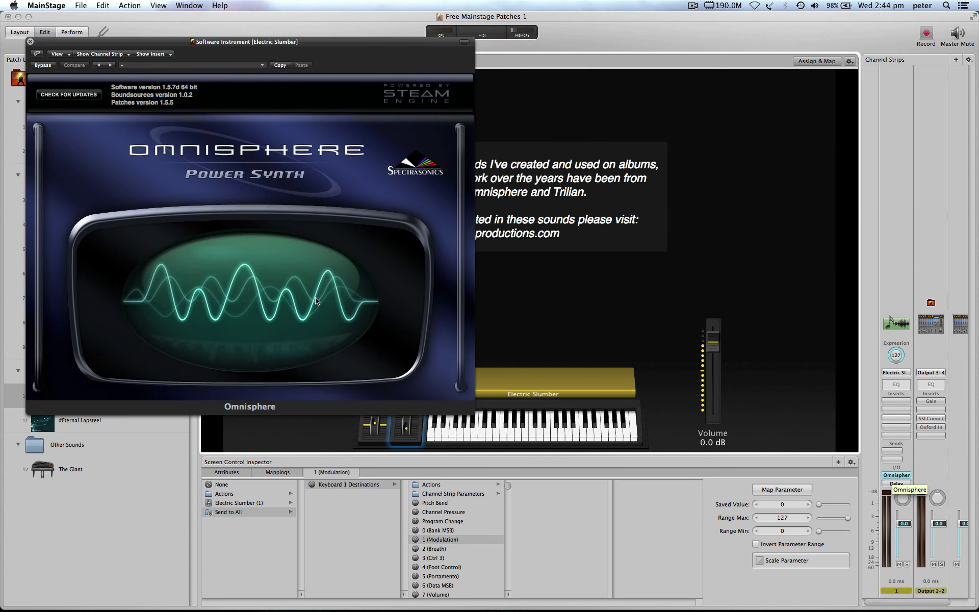
{"action": "left_click", "coordinate": [189, 185]}
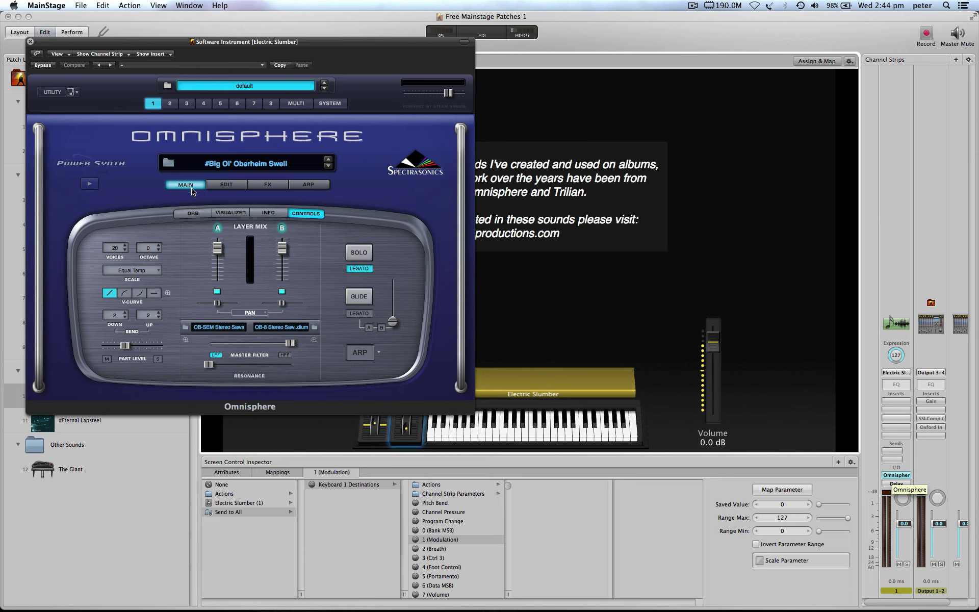
{"action": "right_click", "coordinate": [289, 344]}
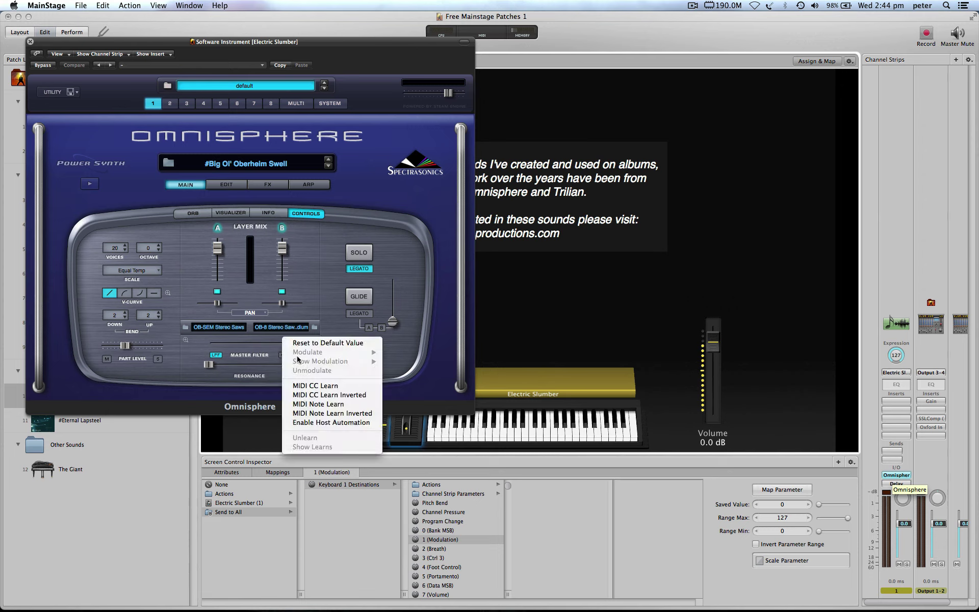
{"action": "left_click", "coordinate": [310, 386]}
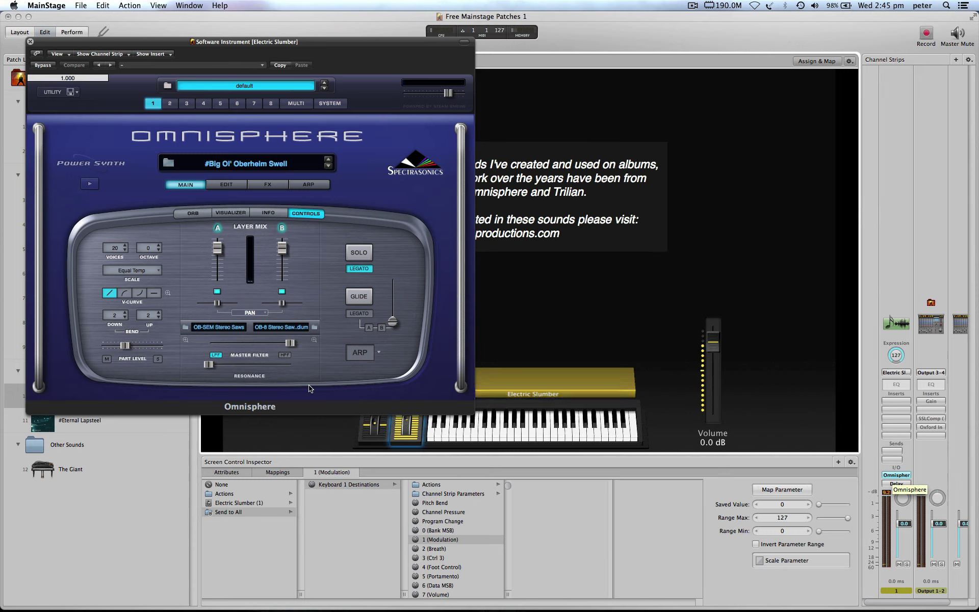
Step: Link layers A and B on Omnisphere's Edit page and try the velocity and filter envelope knobs
{"action": "left_click", "coordinate": [223, 186]}
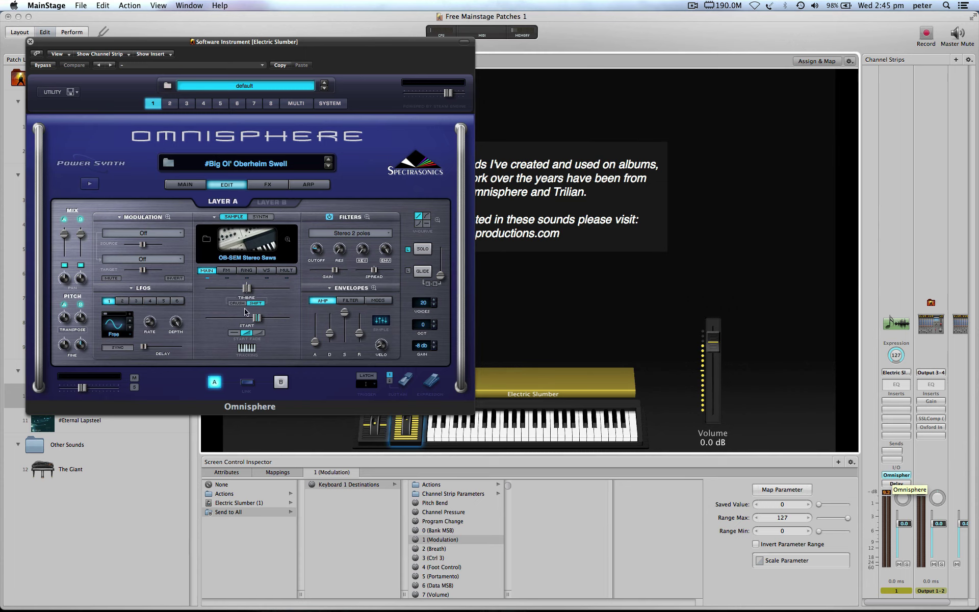
{"action": "left_click", "coordinate": [246, 386]}
{"action": "mouse_move", "coordinate": [384, 347]}
{"action": "left_click_drag", "start_coordinate": [383, 347], "coordinate": [392, 386]}
{"action": "left_click", "coordinate": [388, 251]}
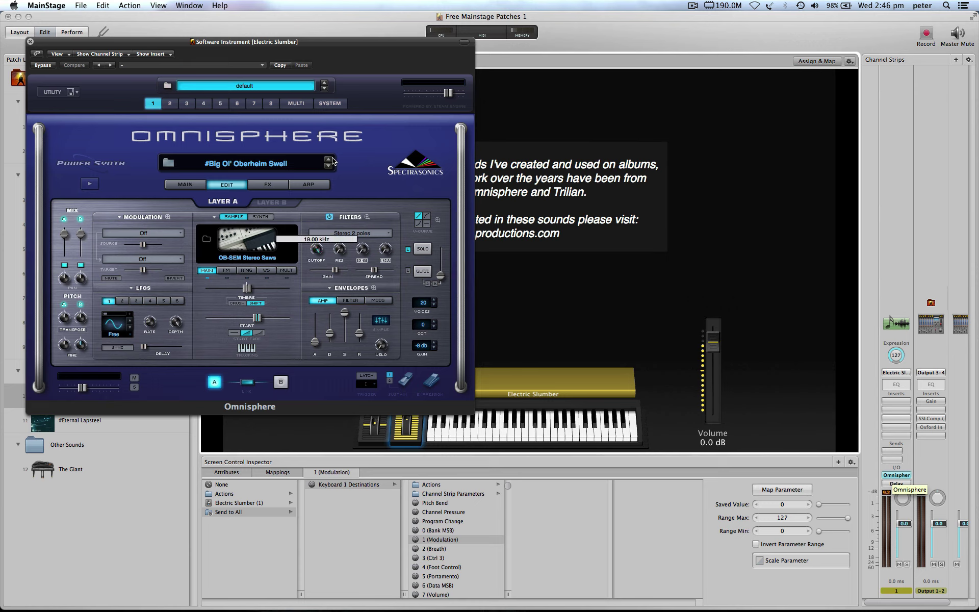
{"action": "left_click", "coordinate": [185, 185]}
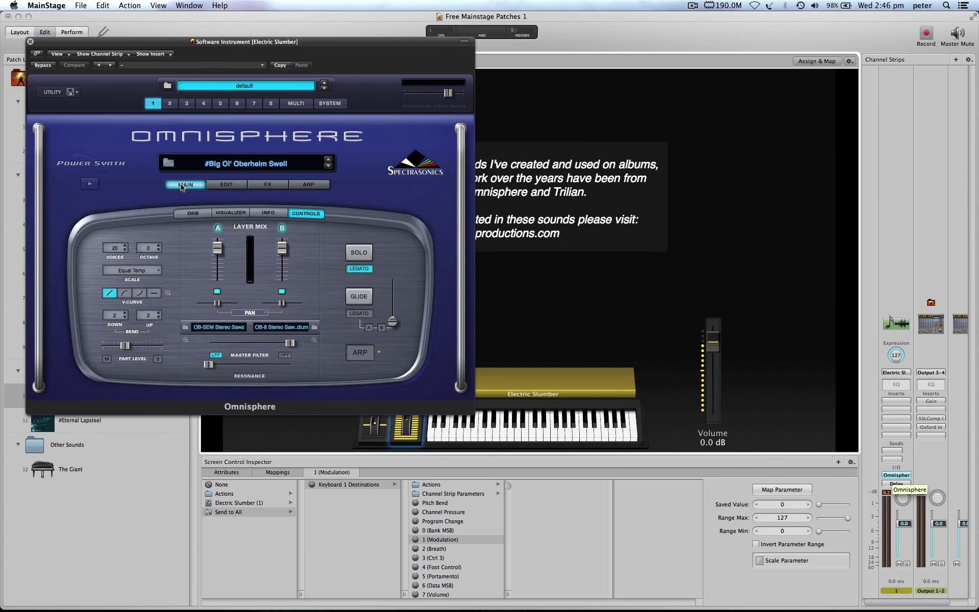
{"action": "left_click", "coordinate": [226, 186]}
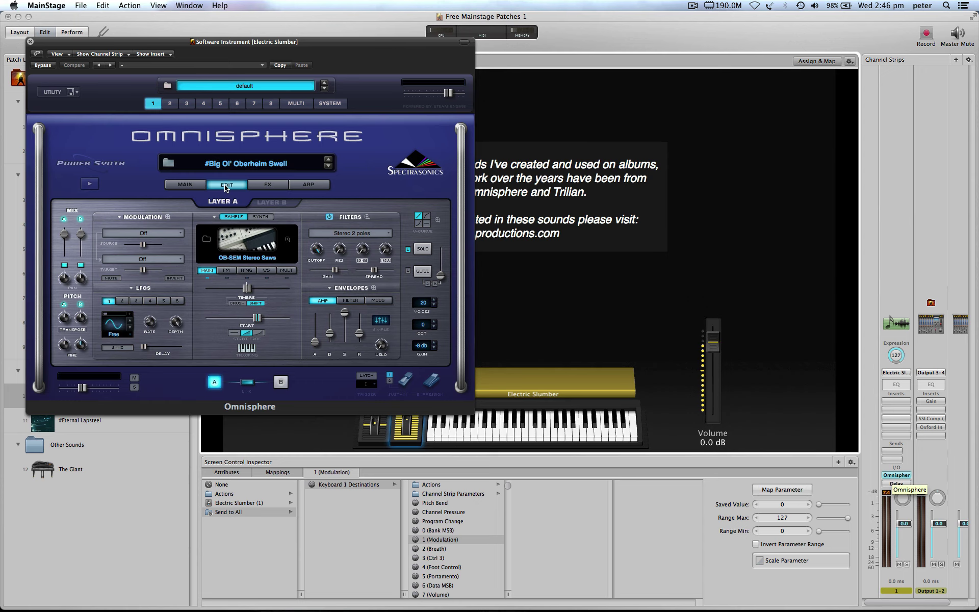
Step: Search Omnisphere's Patch Browser for "oceans"
{"action": "left_click", "coordinate": [249, 164]}
{"action": "left_click", "coordinate": [407, 178]}
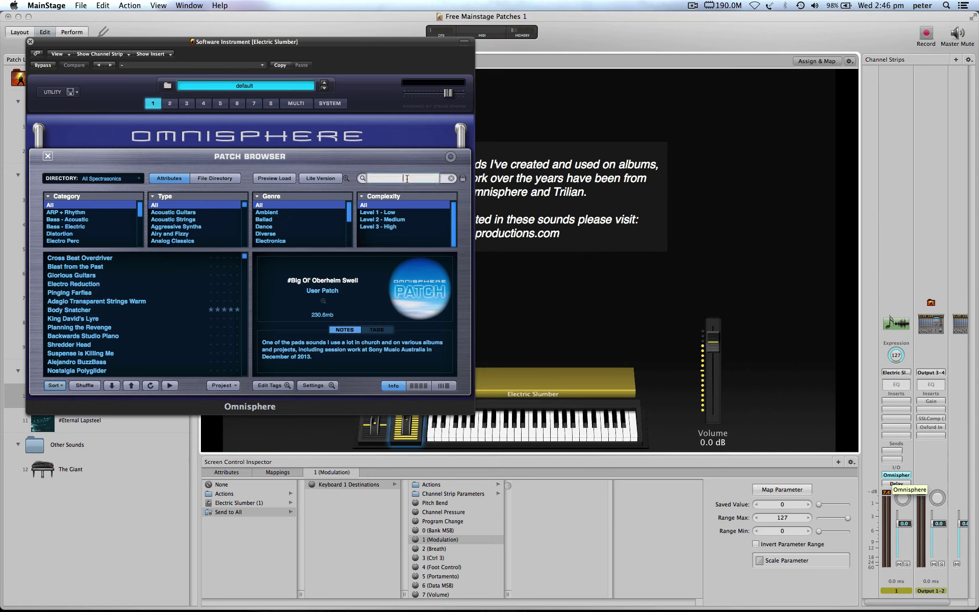
{"action": "type", "text": "oceans"}
{"action": "key", "text": "Return"}
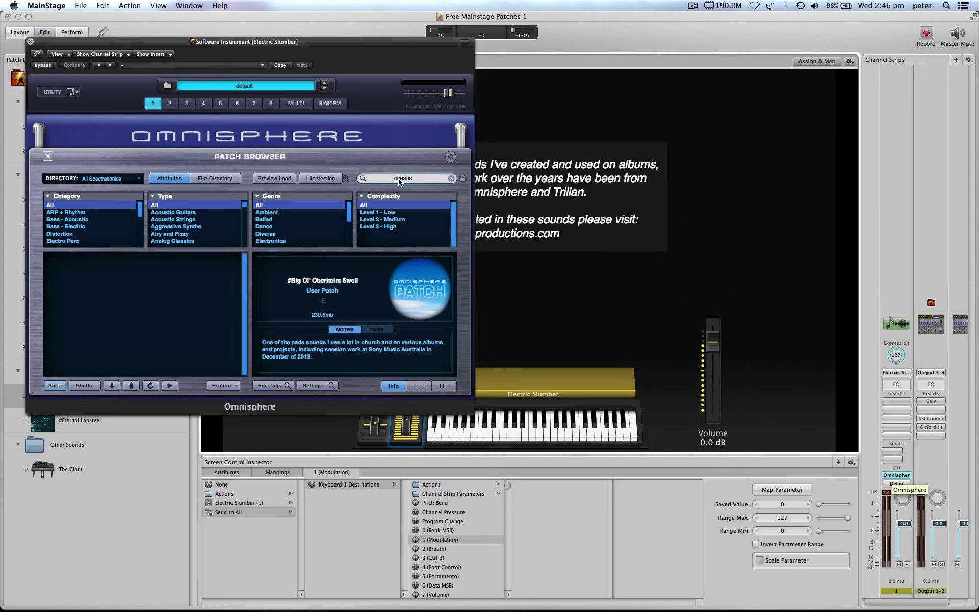
Step: Widen the Patch Browser directory to All and load the #Wide Prophets Notched patch
{"action": "left_click", "coordinate": [104, 179]}
{"action": "left_click", "coordinate": [105, 172]}
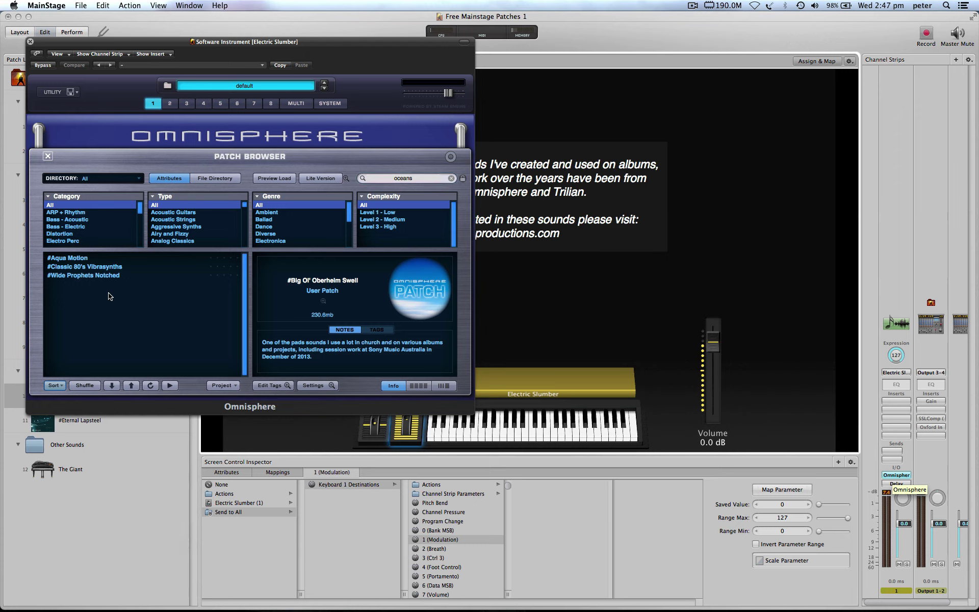
{"action": "left_click", "coordinate": [86, 276]}
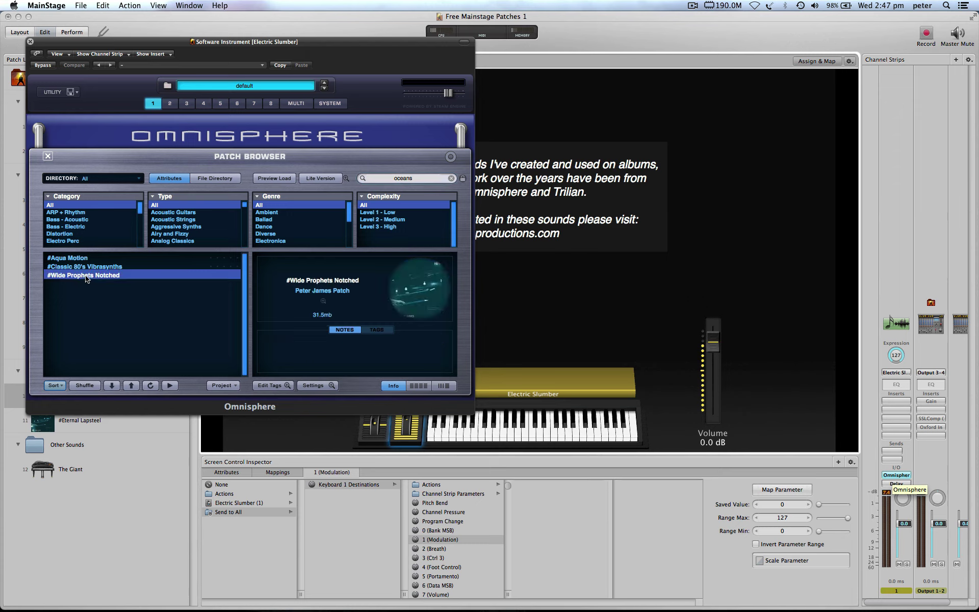
{"action": "left_click", "coordinate": [48, 156]}
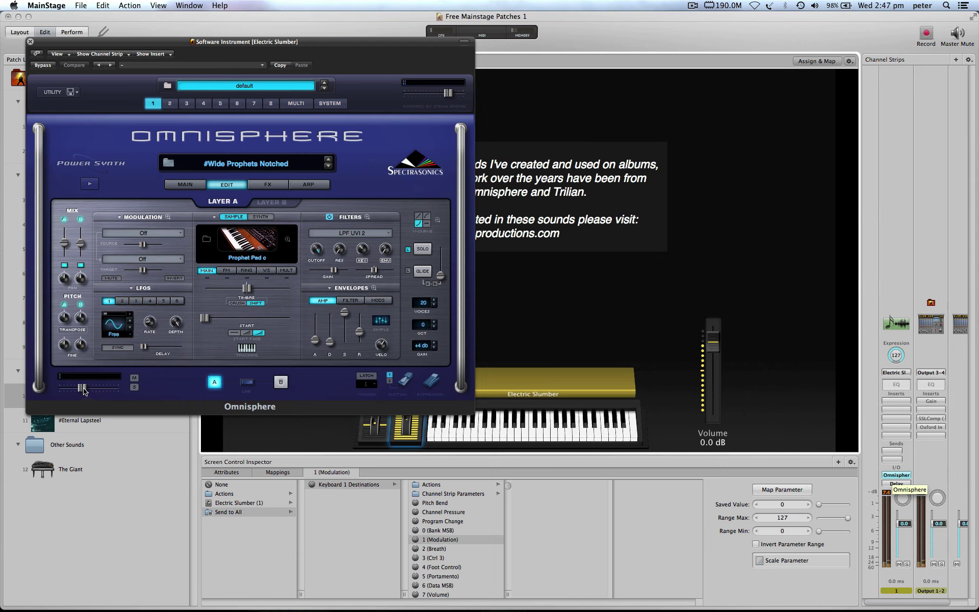
Step: Raise Omnisphere's patch level slightly and link layers A and B
{"action": "left_click_drag", "start_coordinate": [82, 388], "coordinate": [98, 391]}
{"action": "left_click", "coordinate": [247, 382]}
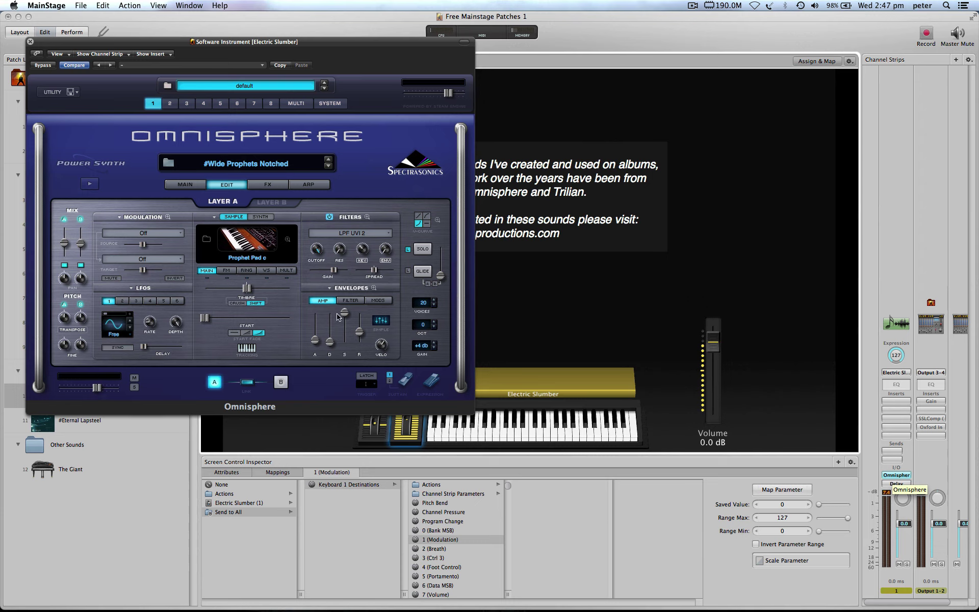
Step: Adjust the linked layers' amp envelope attack and move the sample start slightly later
{"action": "left_click", "coordinate": [315, 341]}
{"action": "left_click_drag", "start_coordinate": [316, 347], "coordinate": [316, 346]}
{"action": "mouse_move", "coordinate": [206, 318]}
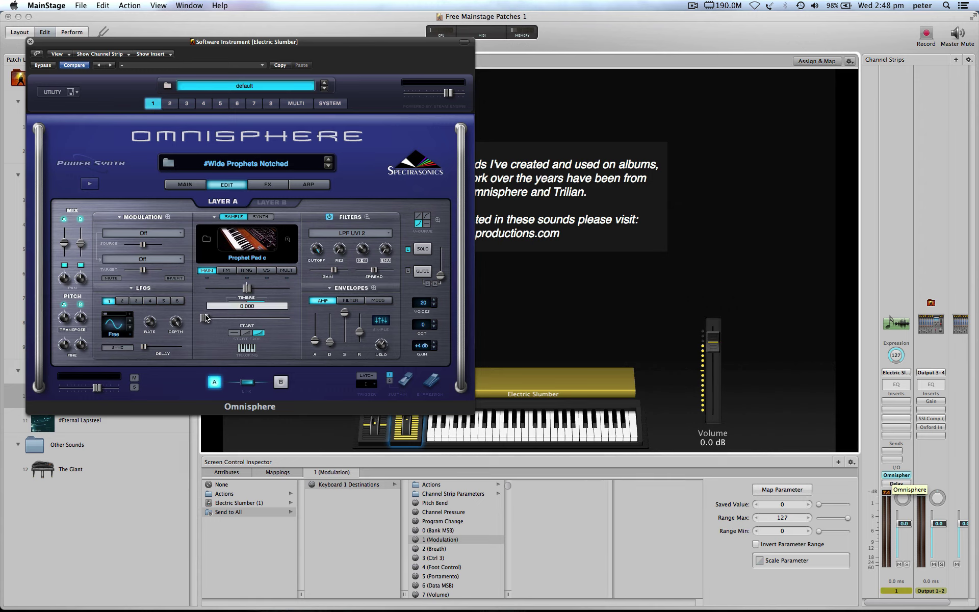
{"action": "left_click_drag", "start_coordinate": [206, 318], "coordinate": [208, 318]}
{"action": "left_click_drag", "start_coordinate": [209, 318], "coordinate": [214, 318]}
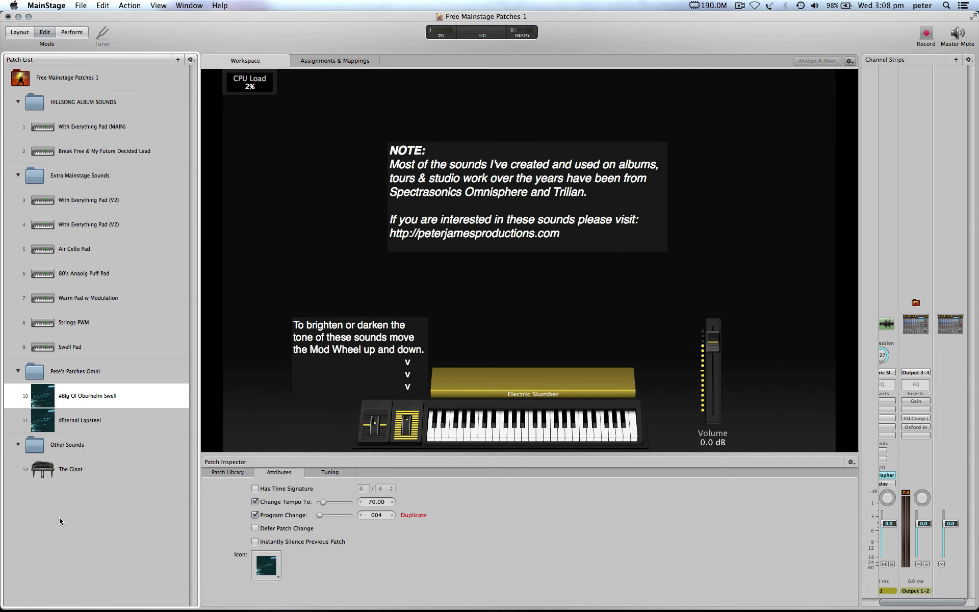
Step: Limit the concert-level Volume fader's Master Volume mapping to a Range Max of 0 dB and raise the fader to about -0.1 dB
{"action": "left_click", "coordinate": [63, 78]}
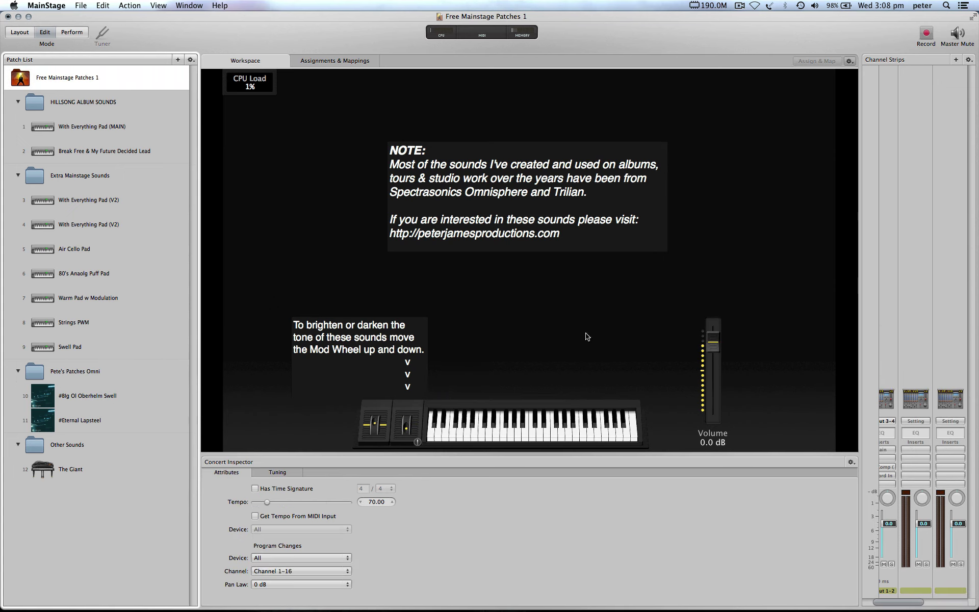
{"action": "left_click", "coordinate": [714, 361]}
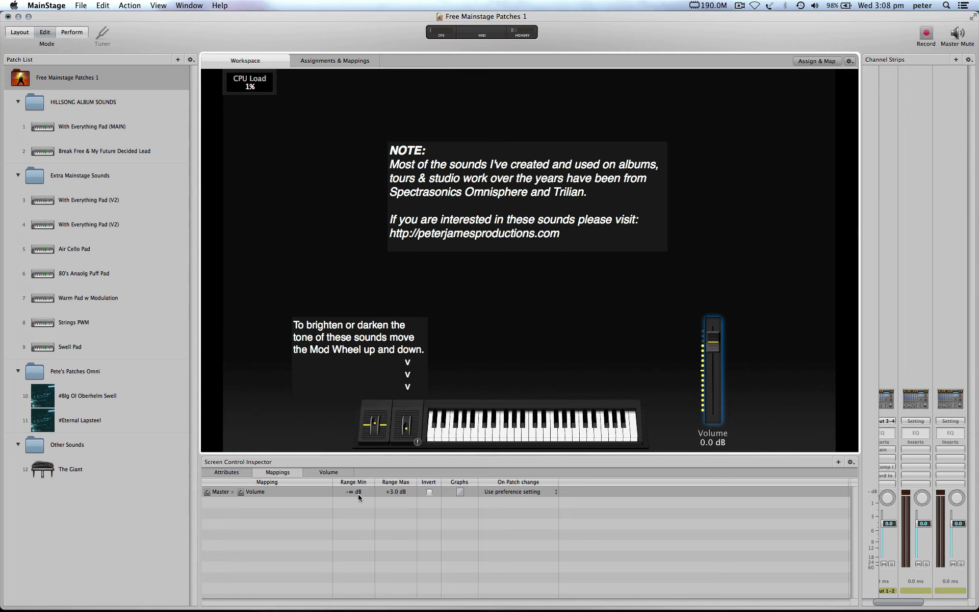
{"action": "double_click", "coordinate": [393, 492]}
{"action": "type", "text": "0"}
{"action": "key", "text": "Return"}
{"action": "mouse_move", "coordinate": [715, 347]}
{"action": "left_mouse_down"}
{"action": "mouse_move", "coordinate": [714, 378]}
{"action": "mouse_move", "coordinate": [716, 326]}
{"action": "left_mouse_up"}
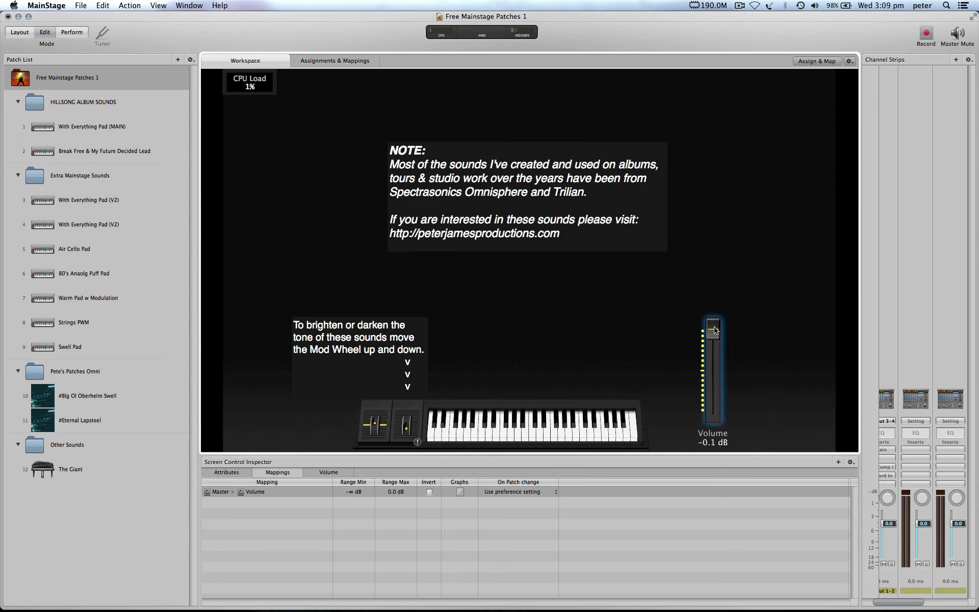